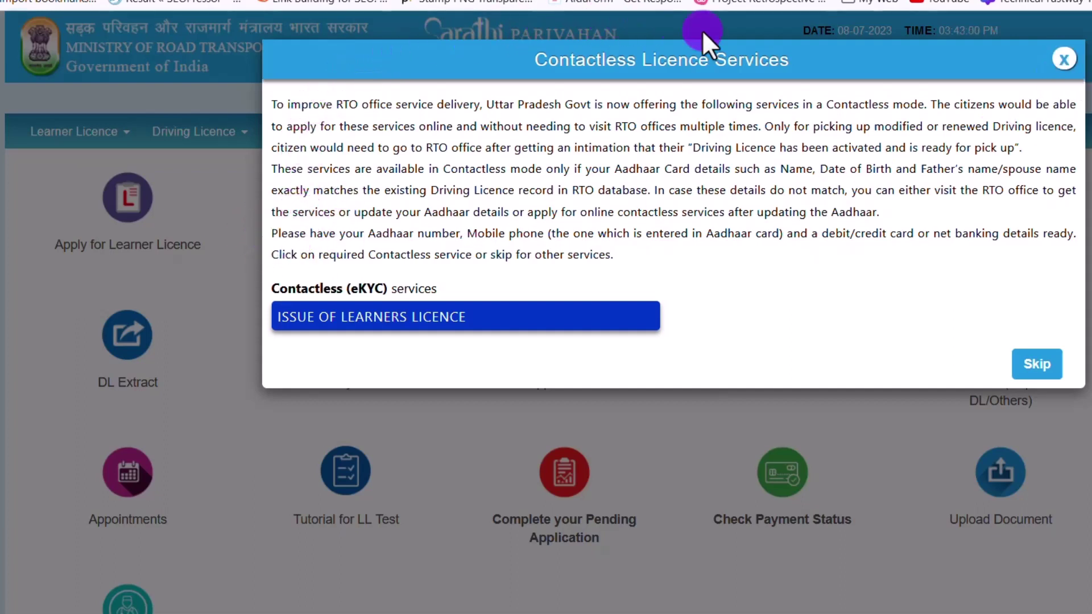
Dismiss the contactless services notice, start a driving licence application and continue past the submission instructions
left_click(1065, 57)
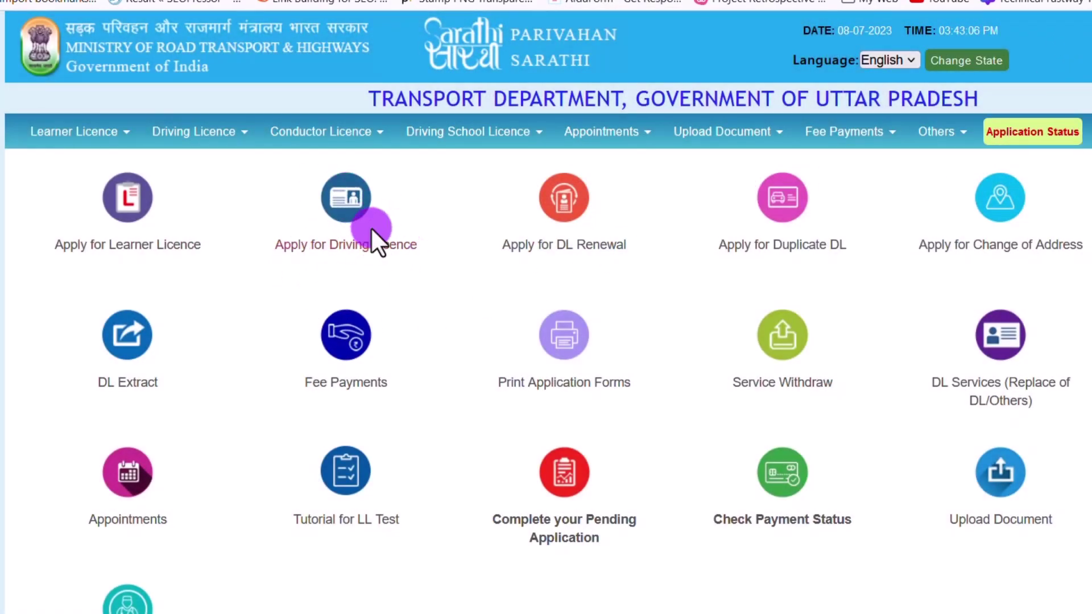
left_click(345, 198)
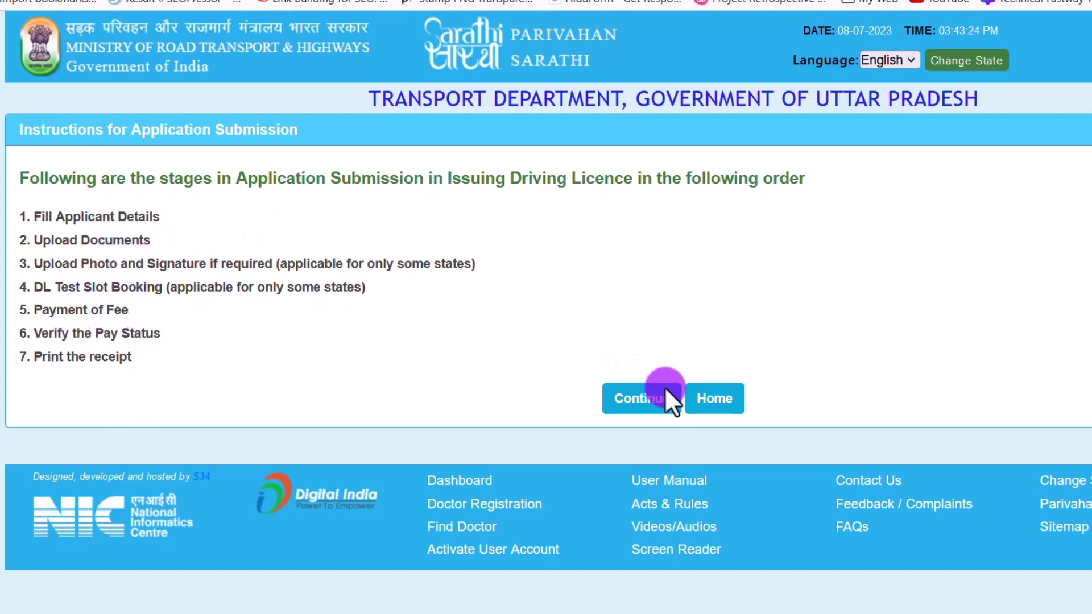
left_click(628, 398)
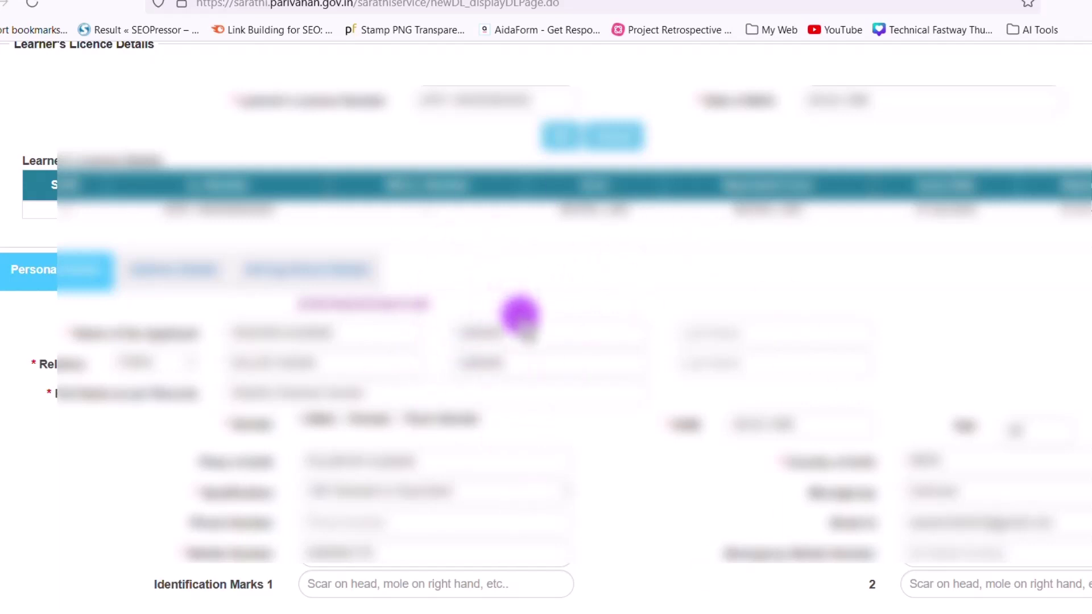
Add Motor Cycle with Gear (Non Transport) (MCWG) and LIGHT MOTOR VEHICLE (LMV) to the selected classes of vehicles
scroll(519, 314, "down", 9)
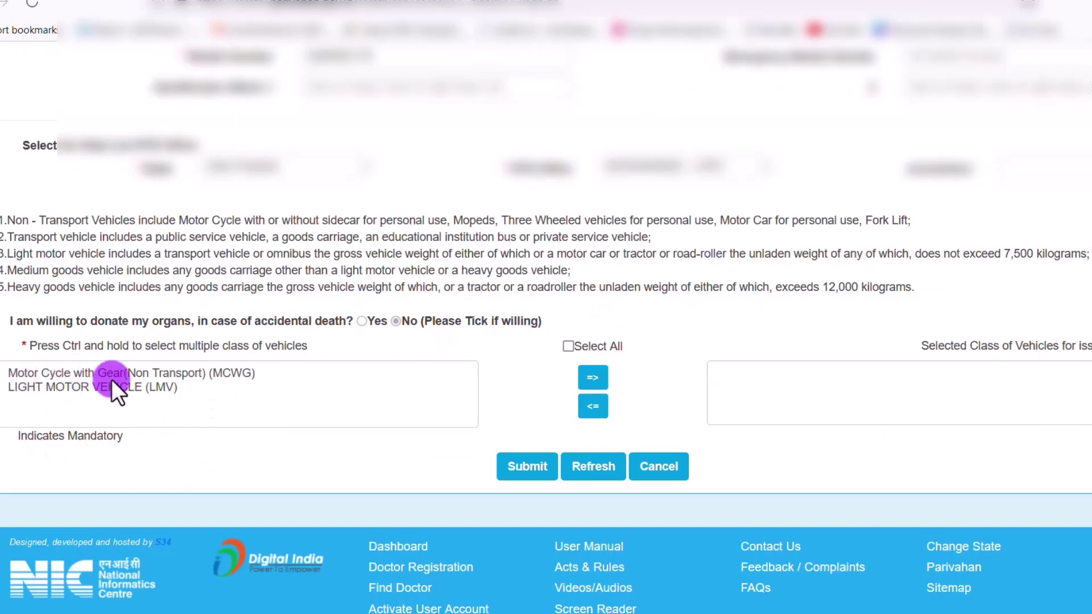
left_click(152, 372)
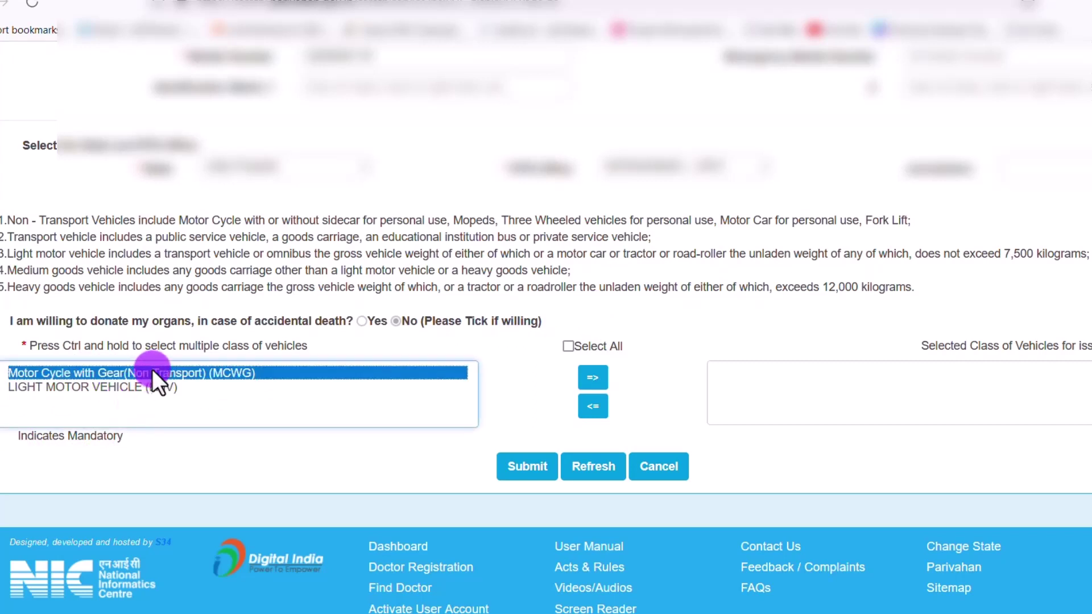
left_click(593, 377)
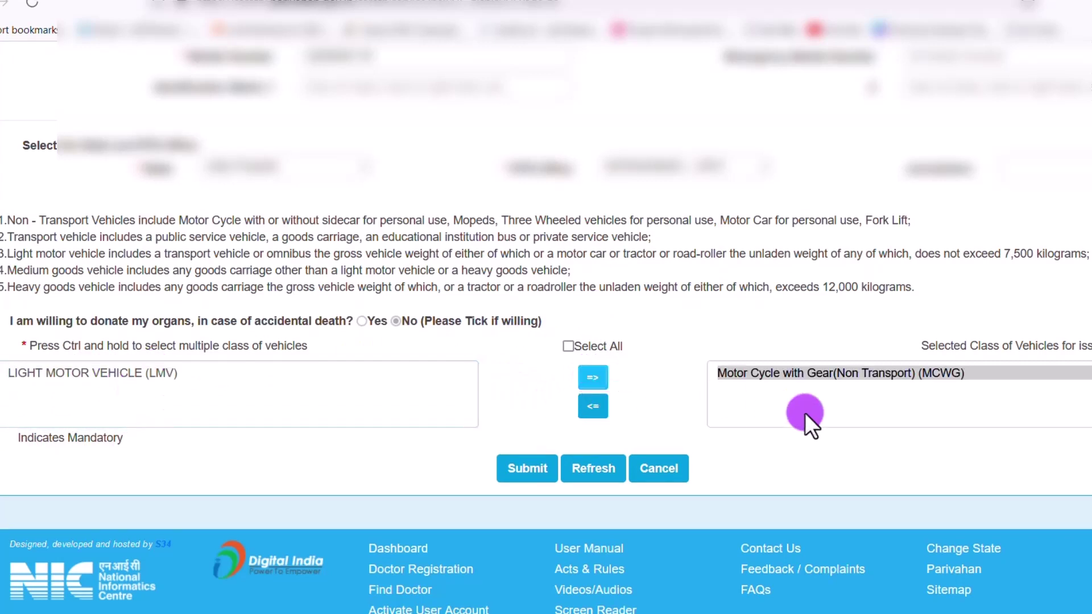
left_click(138, 370)
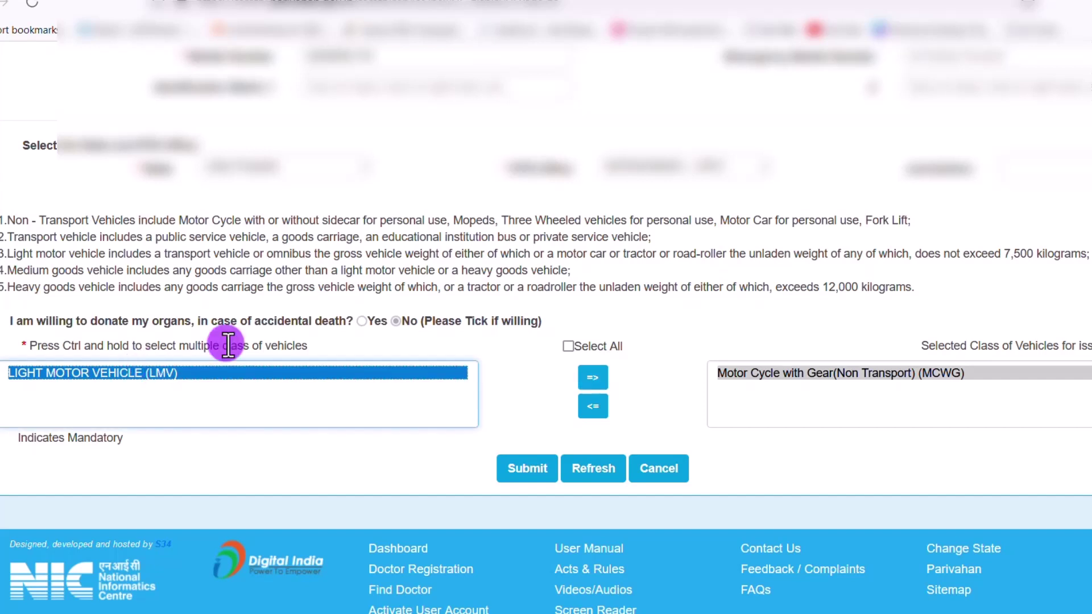
left_click(593, 378)
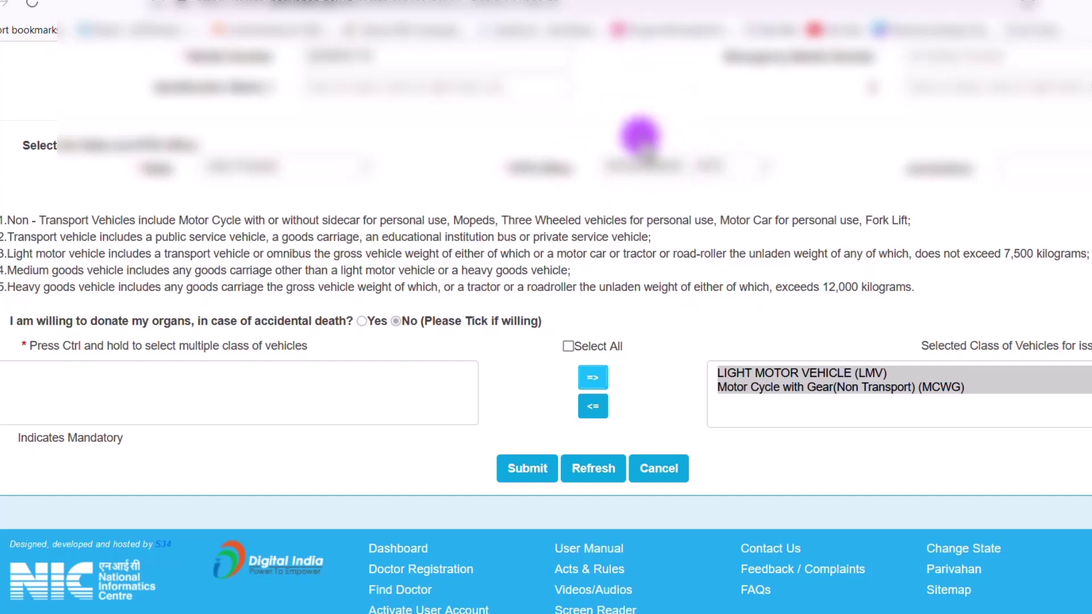
scroll(398, 261, "down", 1)
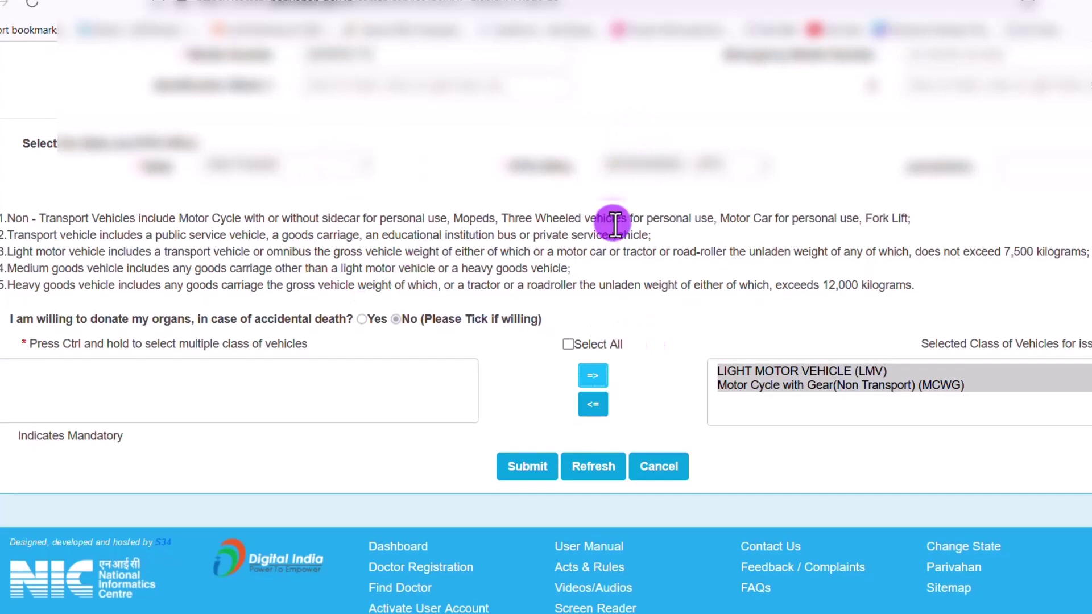
Submit the driving licence application form and accept the confirmation
left_click(523, 463)
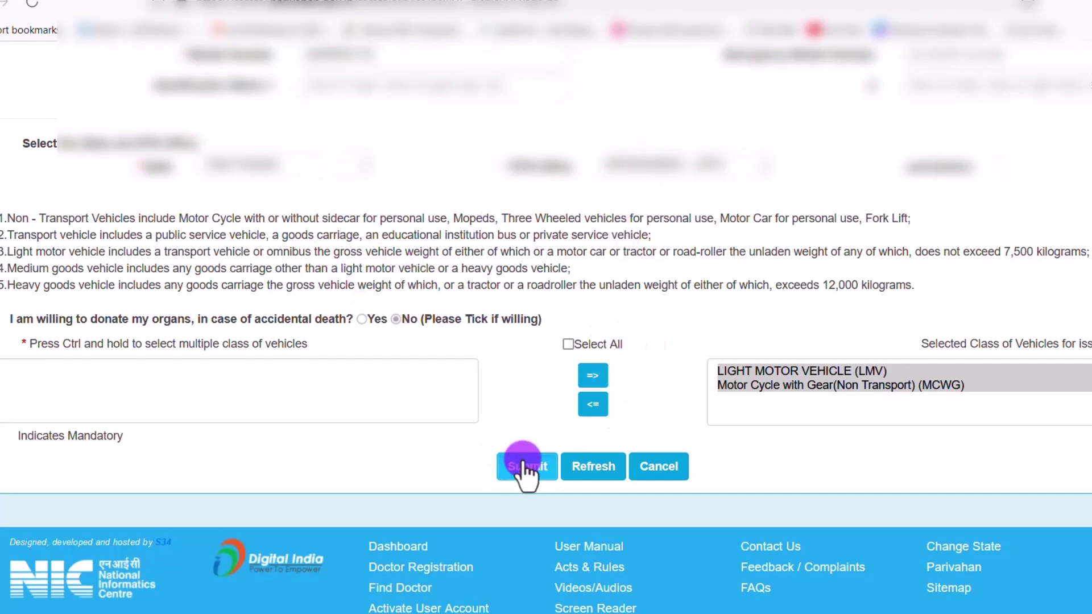
left_click(667, 396)
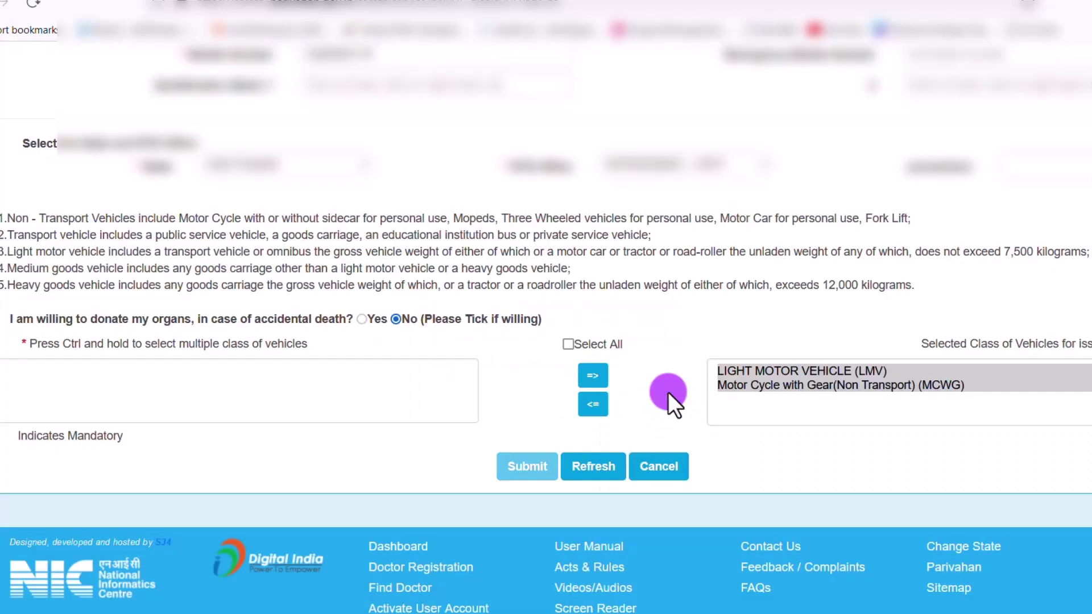
left_click(730, 398)
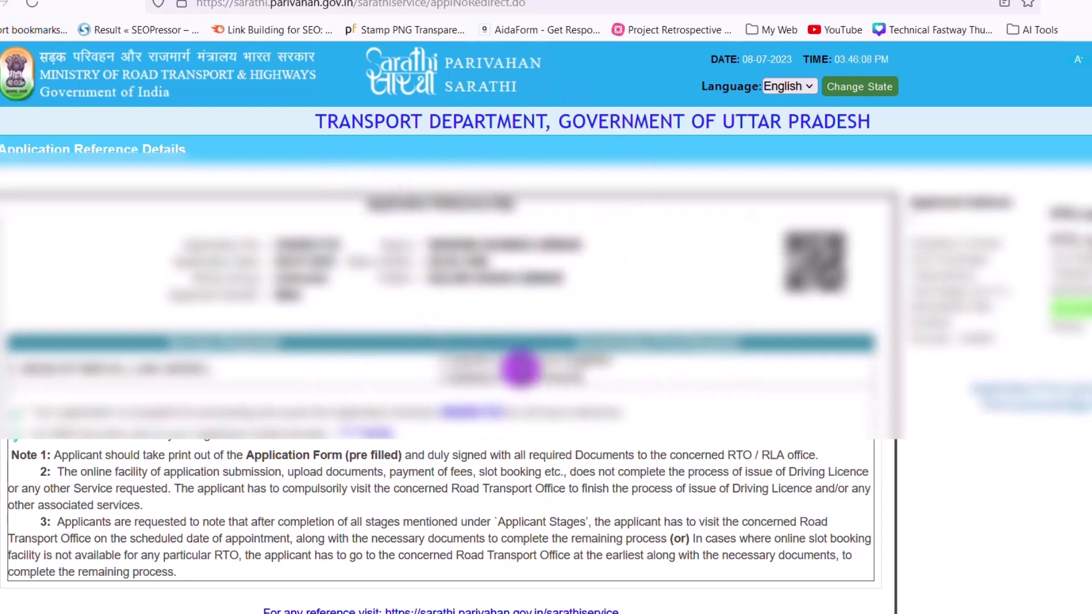
Print the application acknowledgement slip
scroll(514, 370, "down", 3)
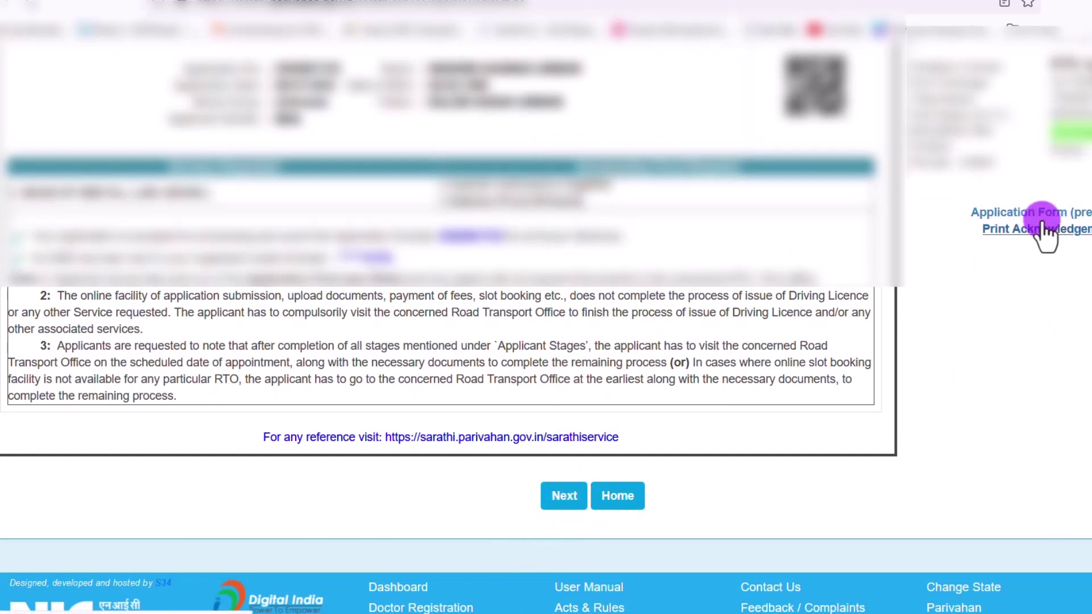
left_click(1076, 230)
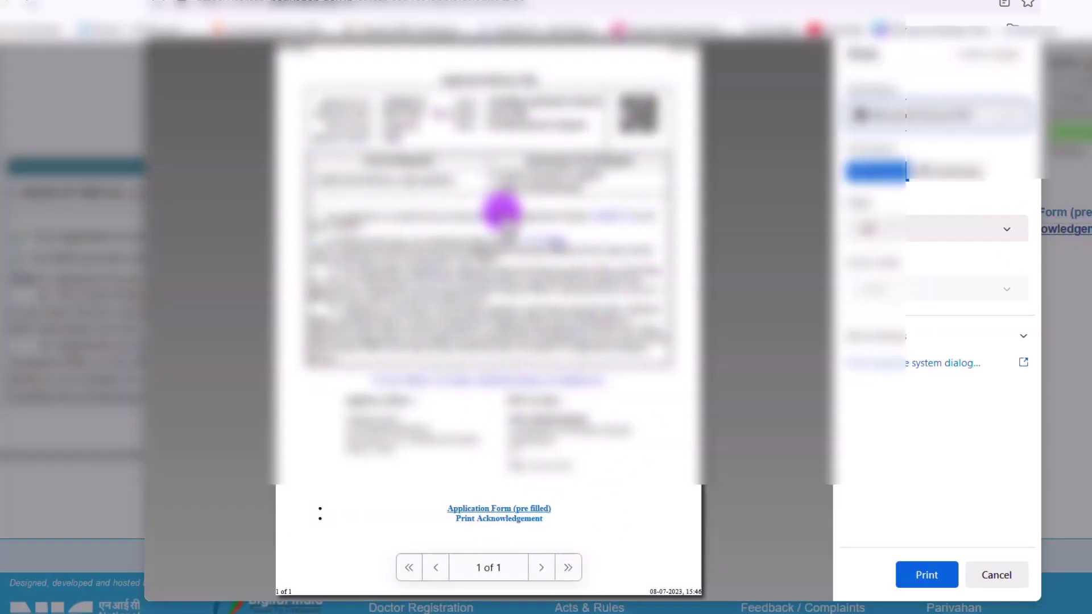
left_click(927, 576)
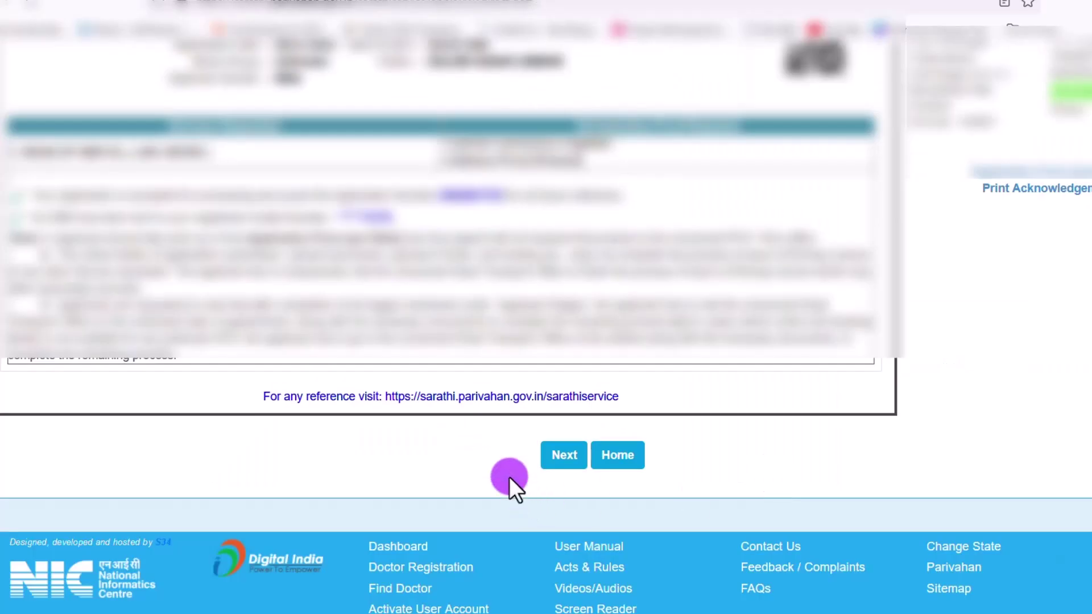
Go on to the application stages, proceed with the Upload Documents stage and bring up its required documents form
left_click(550, 457)
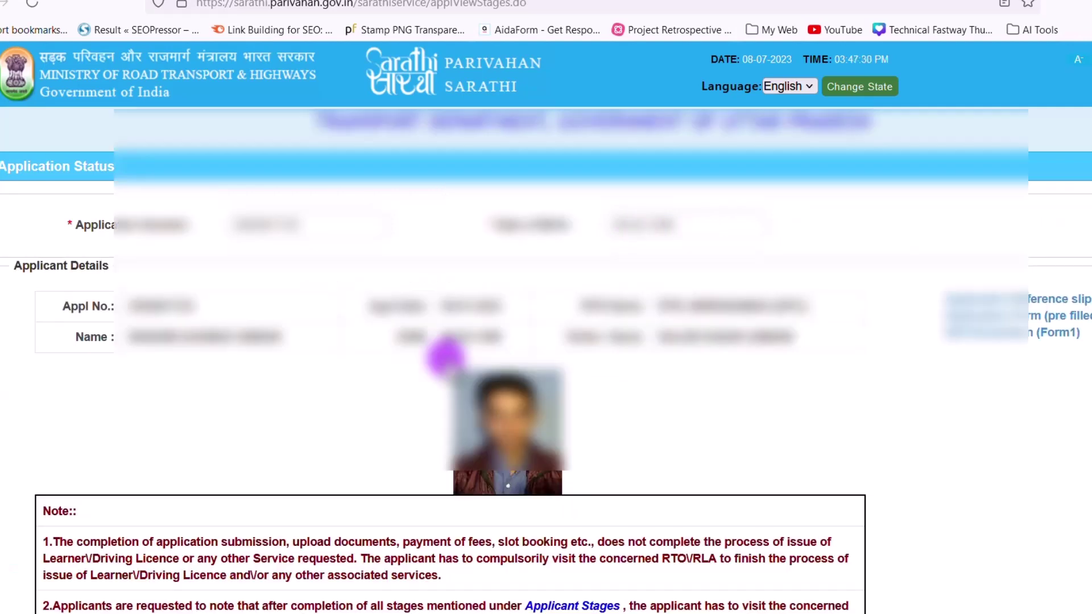
scroll(446, 359, "down", 2)
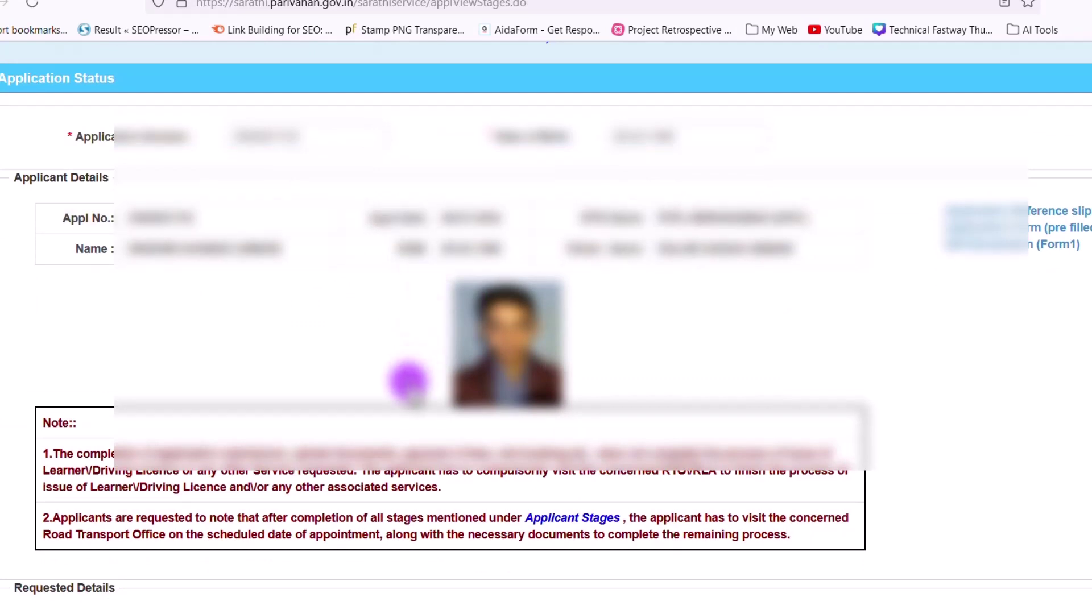
scroll(421, 385, "down", 7)
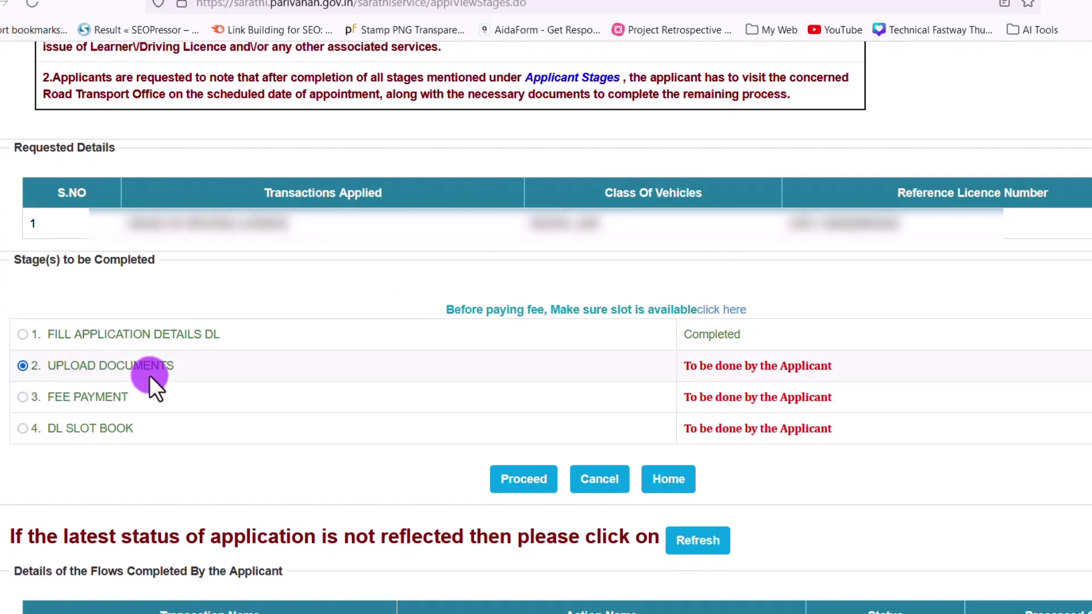
left_click(532, 480)
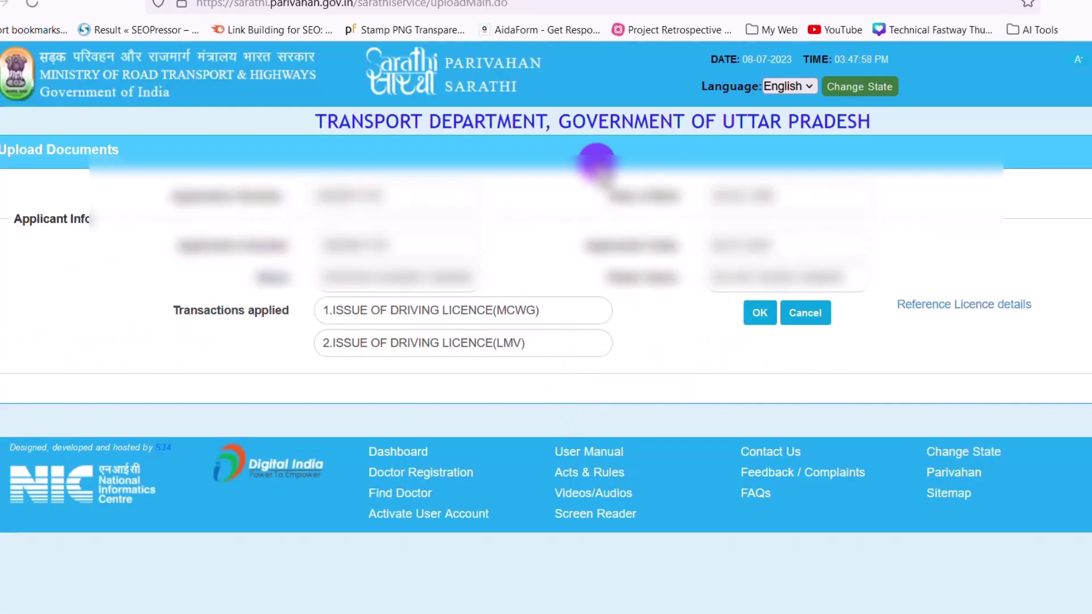
left_click(760, 312)
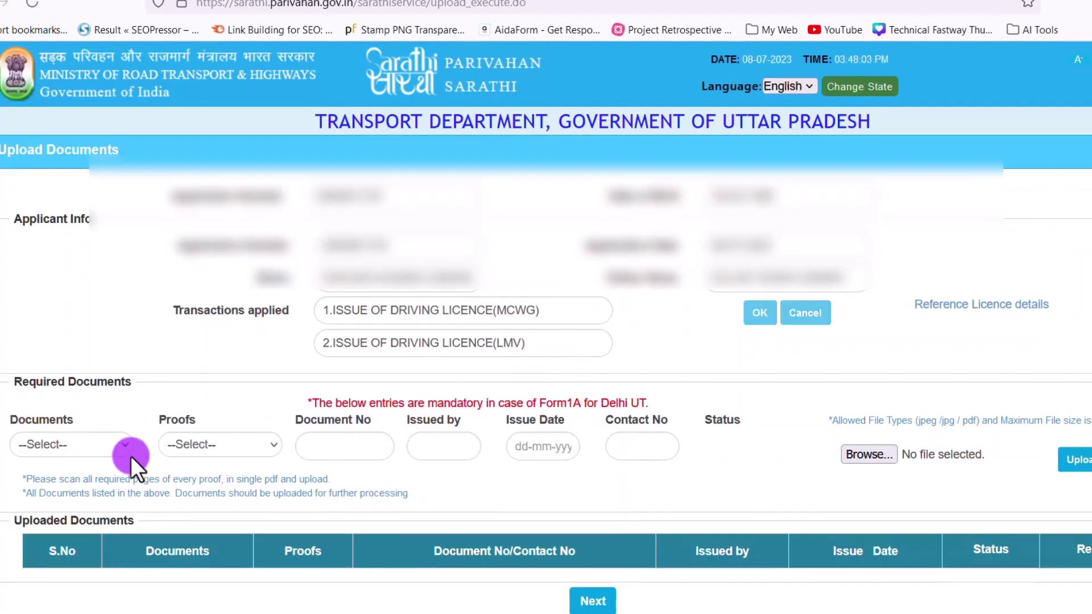
Set the document to Address Proof (Present) with Aadhar Card With DOB as proof, issued by UIDAI
left_click(98, 443)
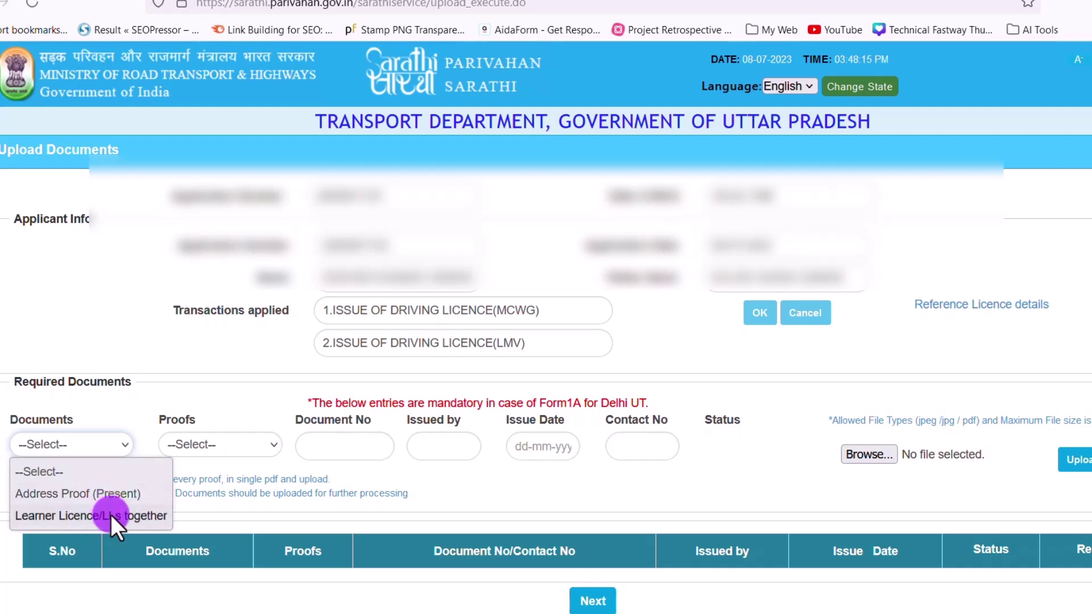
left_click(116, 494)
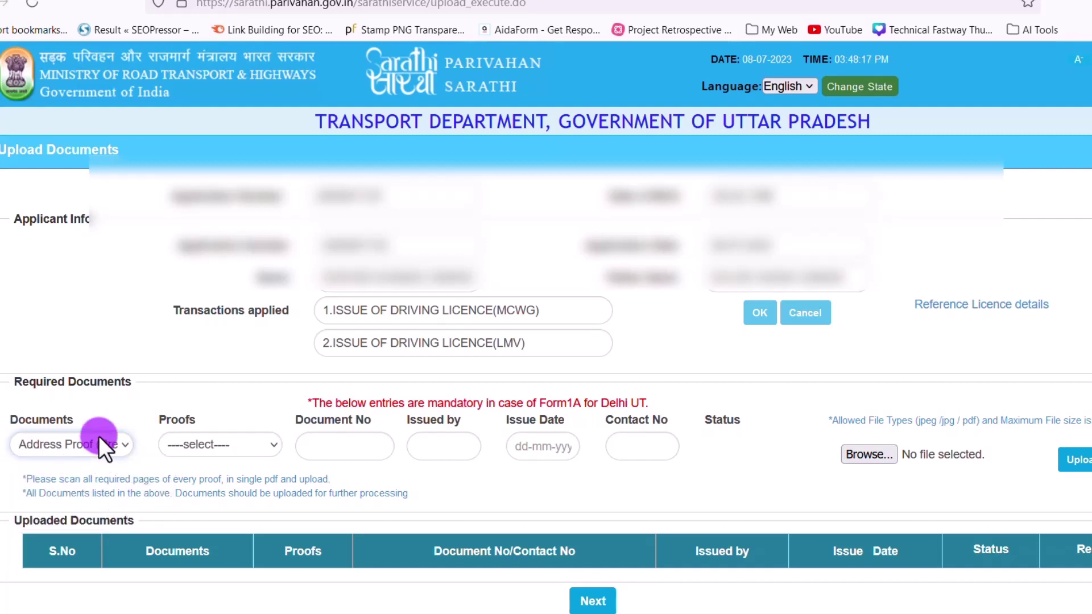
left_click(201, 447)
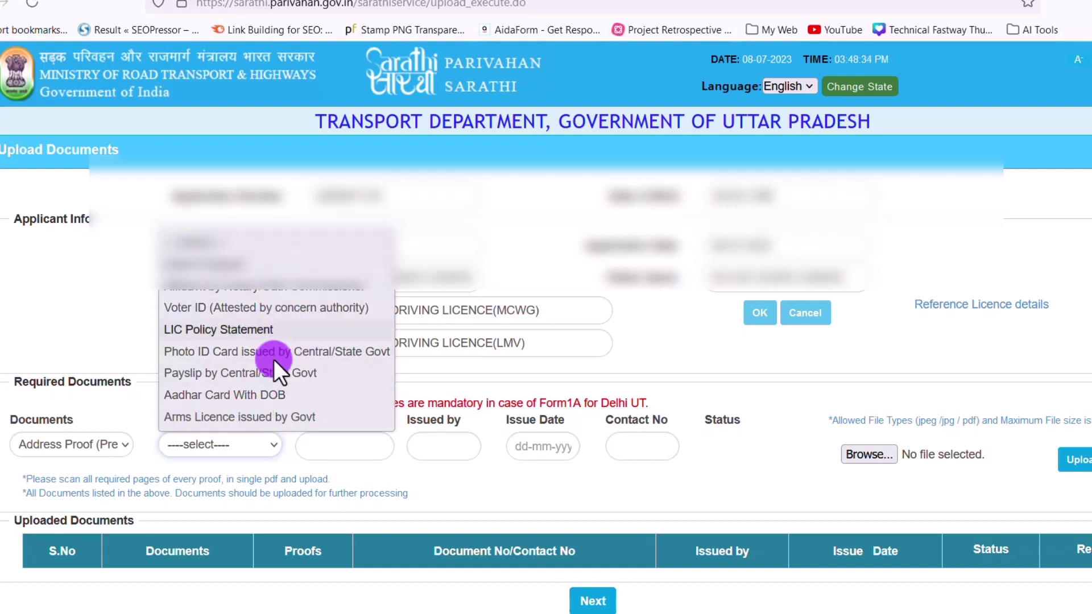
left_click(247, 392)
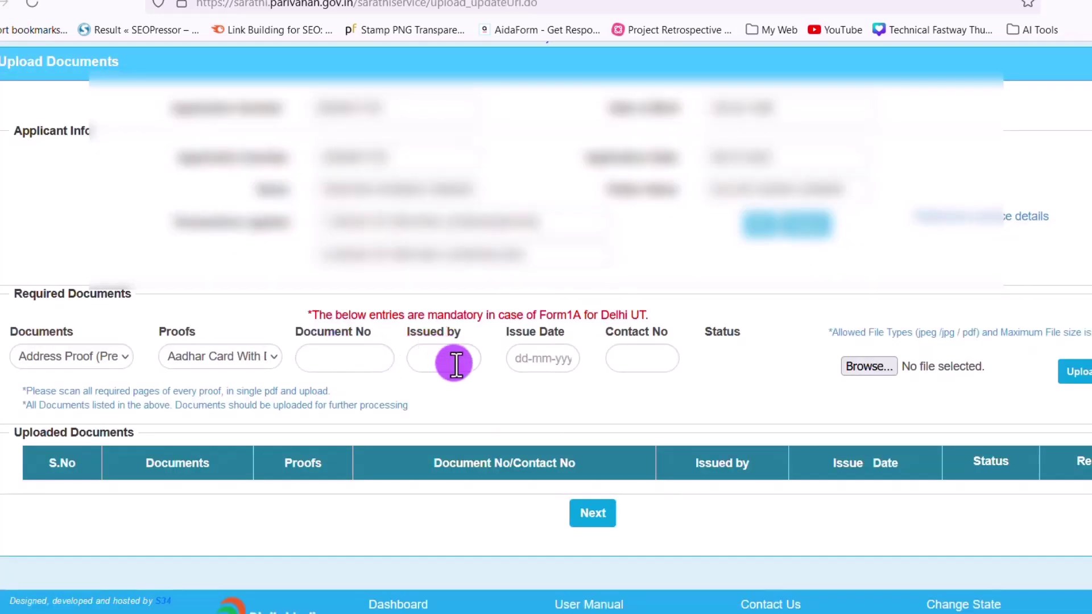
left_click(456, 364)
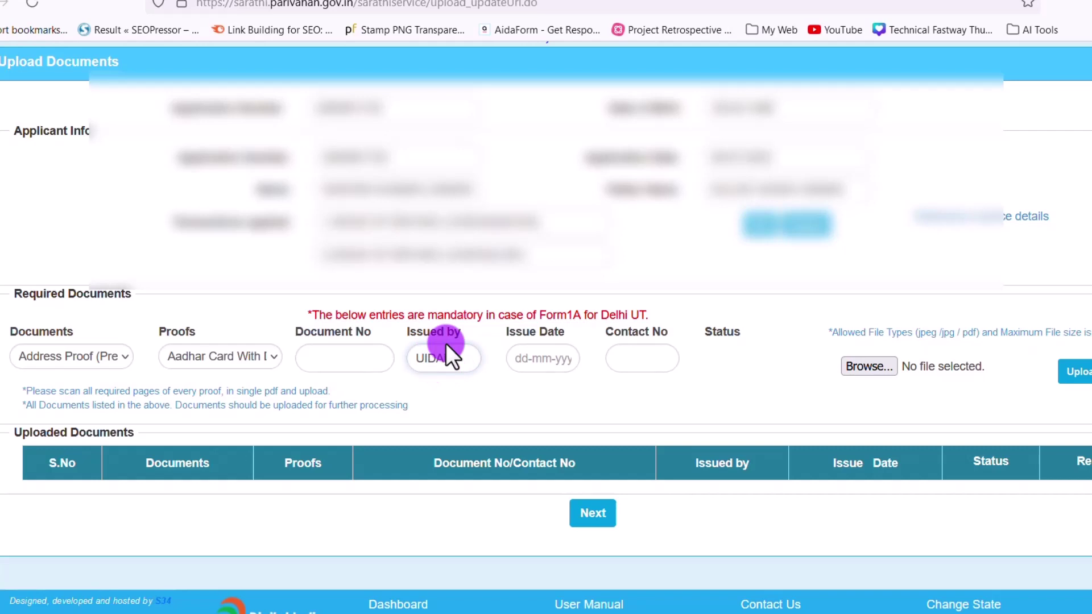
left_click(539, 360)
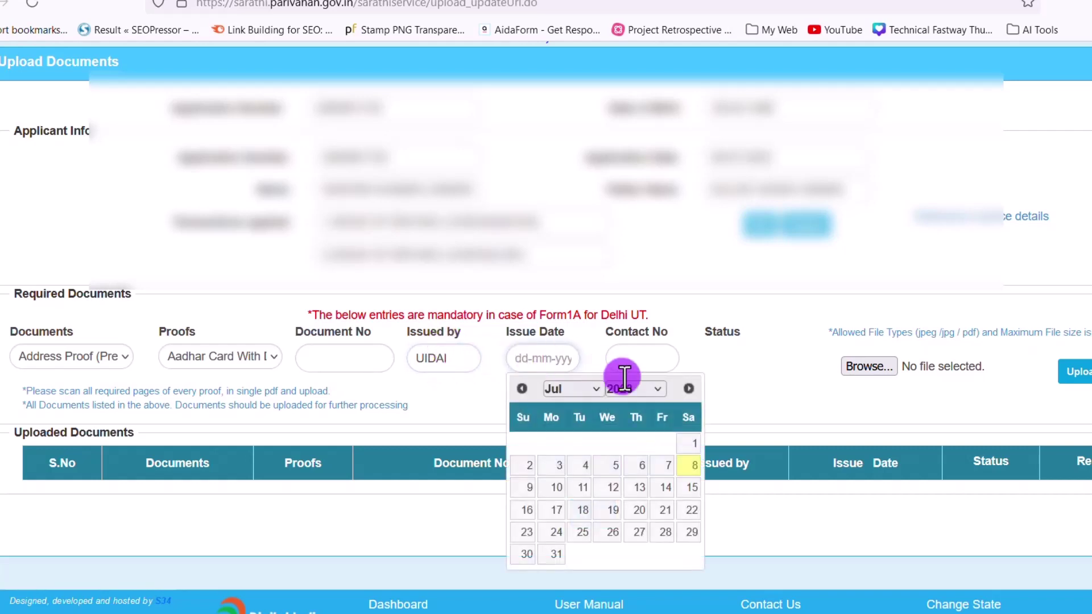
left_click(641, 360)
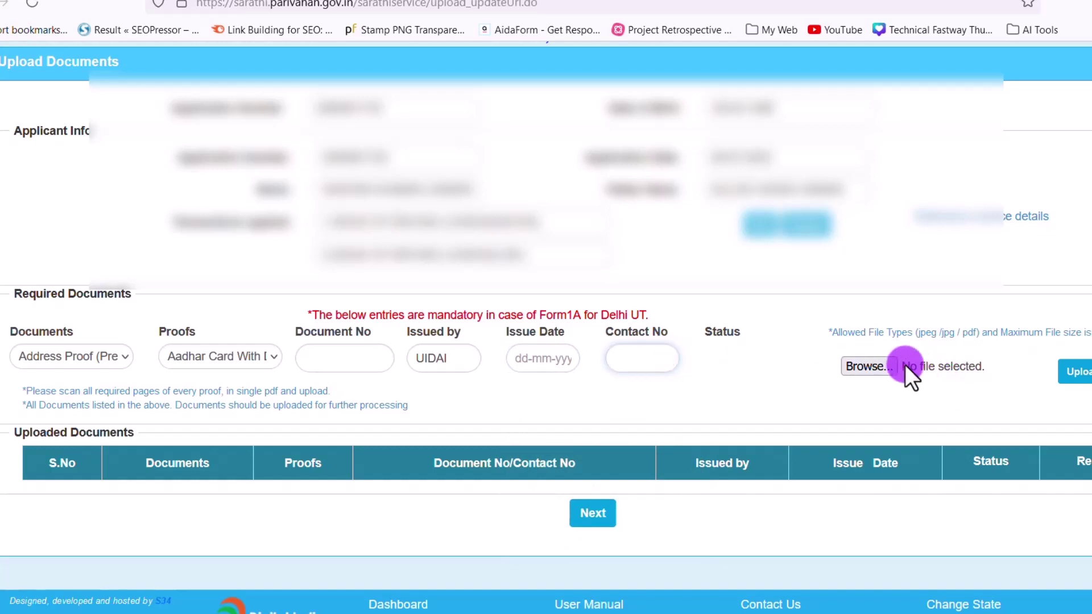
Look at the file selection for the address proof and check the allowed file types and maximum size
left_click(856, 365)
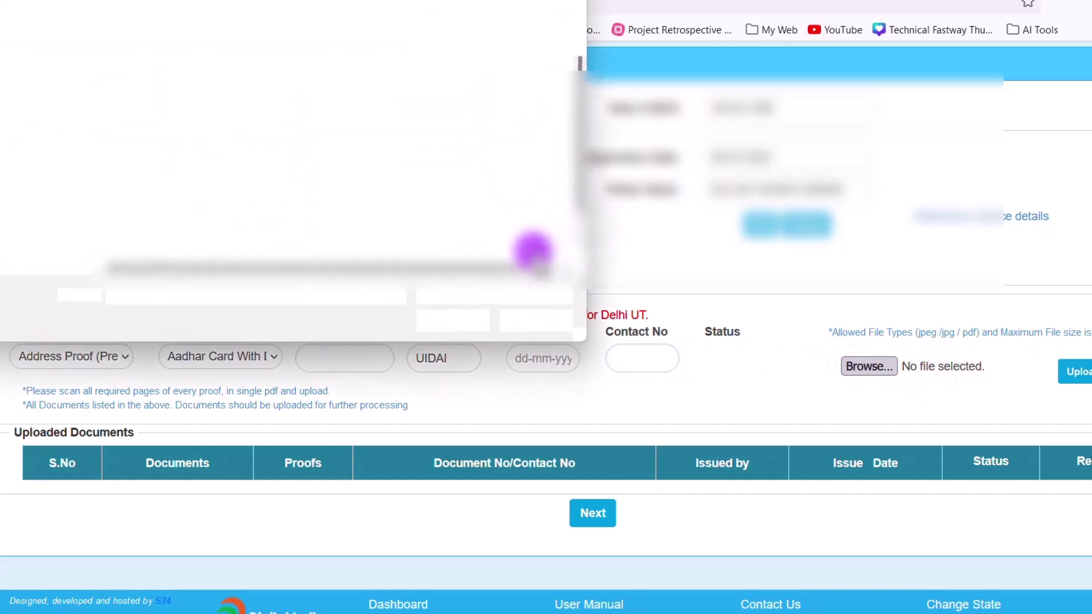
key("Escape")
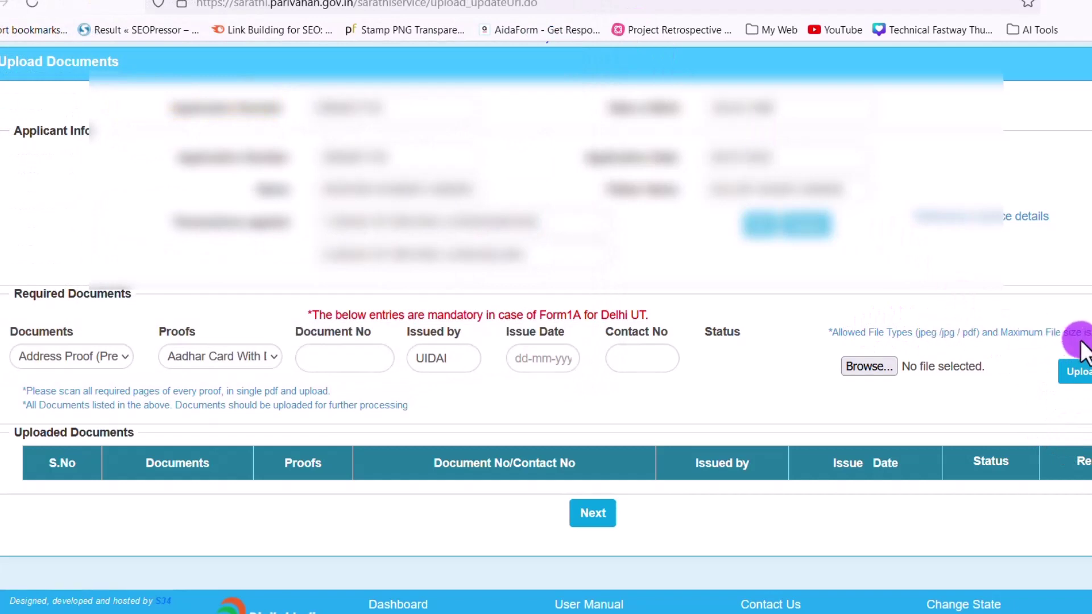
left_click_drag(1070, 332, 1089, 333)
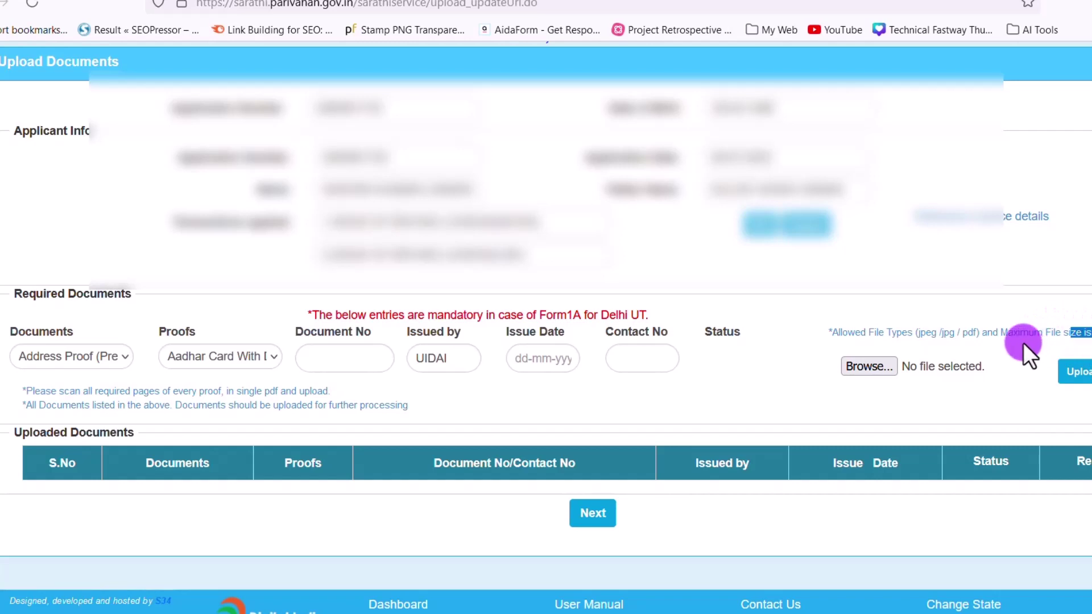
left_click_drag(982, 333, 925, 335)
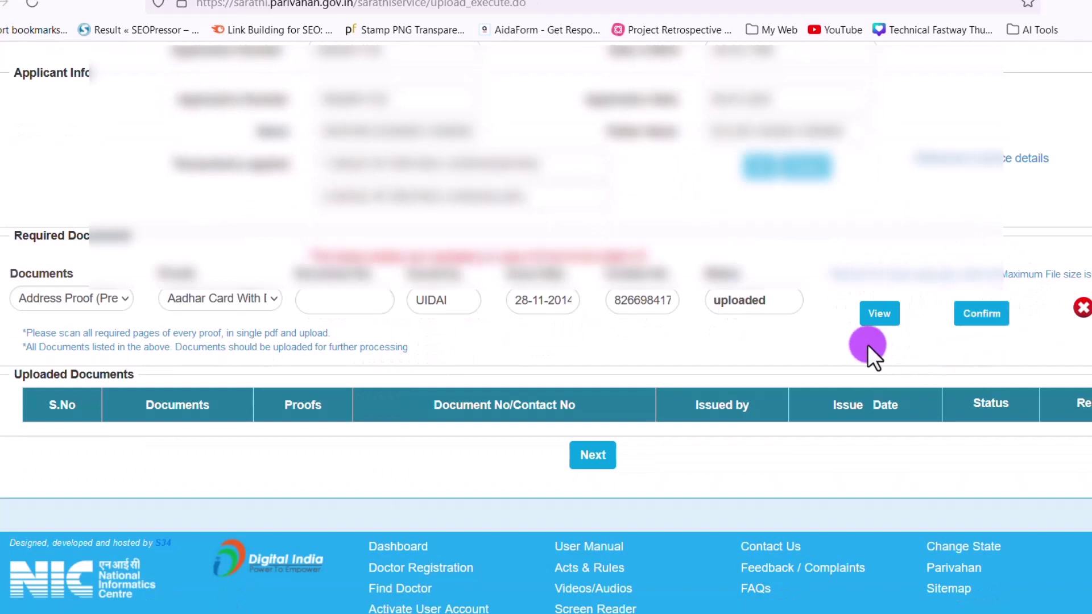
View the uploaded aadharupload.jpeg and confirm it as the address proof
left_click(881, 314)
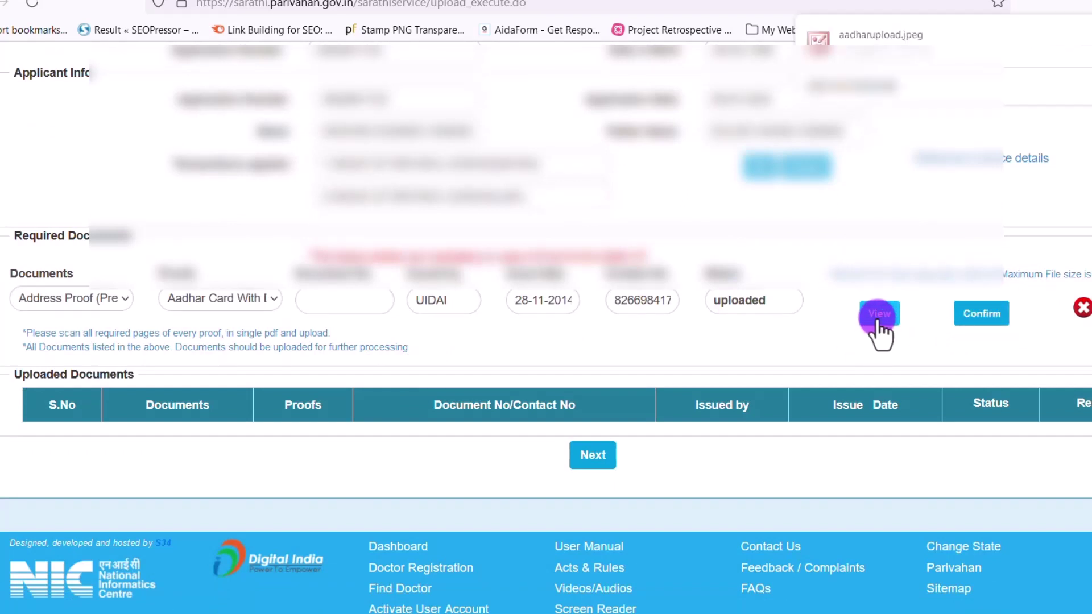
left_click(933, 42)
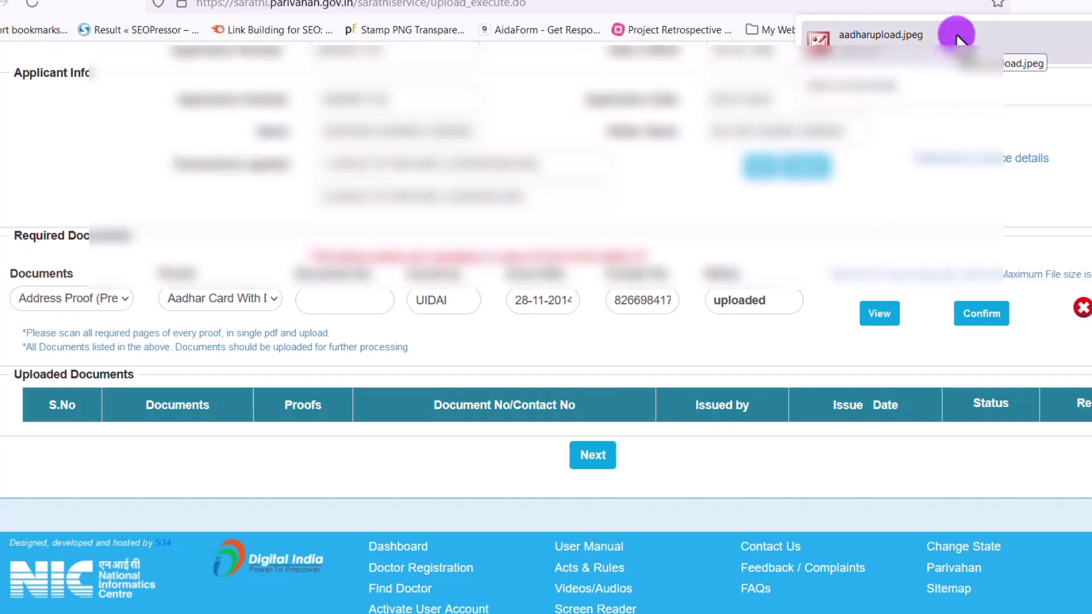
left_click(911, 35)
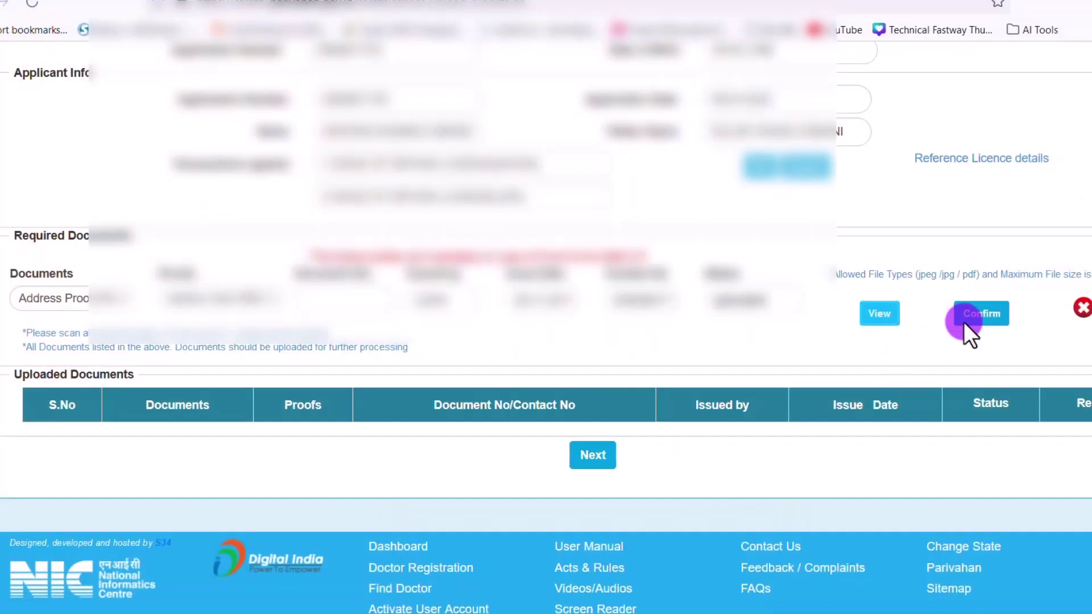
left_click(981, 313)
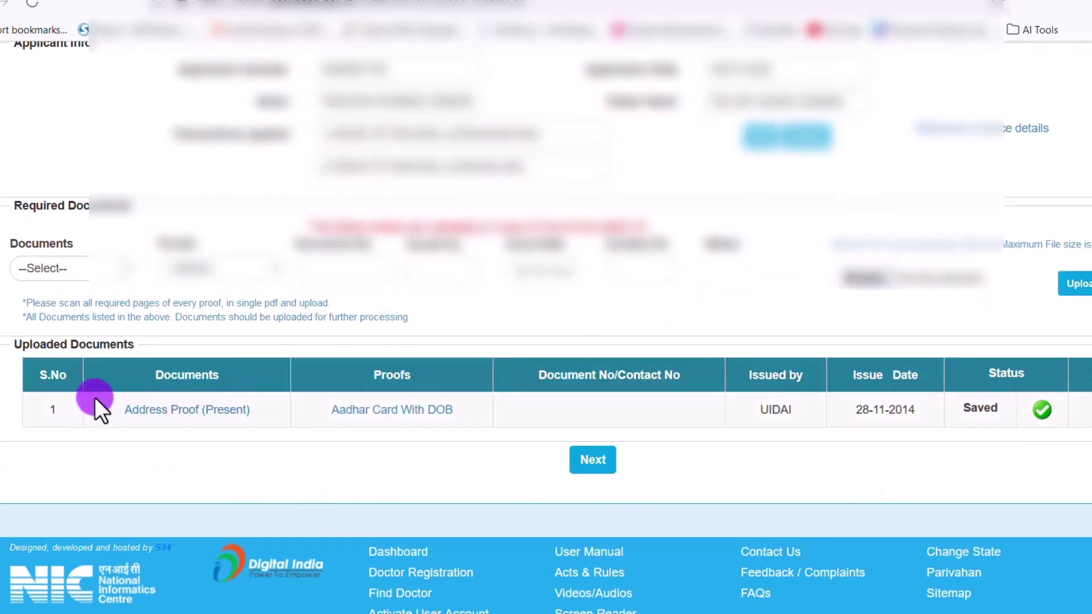
Upload the Learner Licence as proof for Learner Licence/LLs together, filling in its document number, issuer TRANSPORT DEPARTMENT RTO MORADABAD and issue date 01-02-2023
left_click(94, 270)
left_click(83, 317)
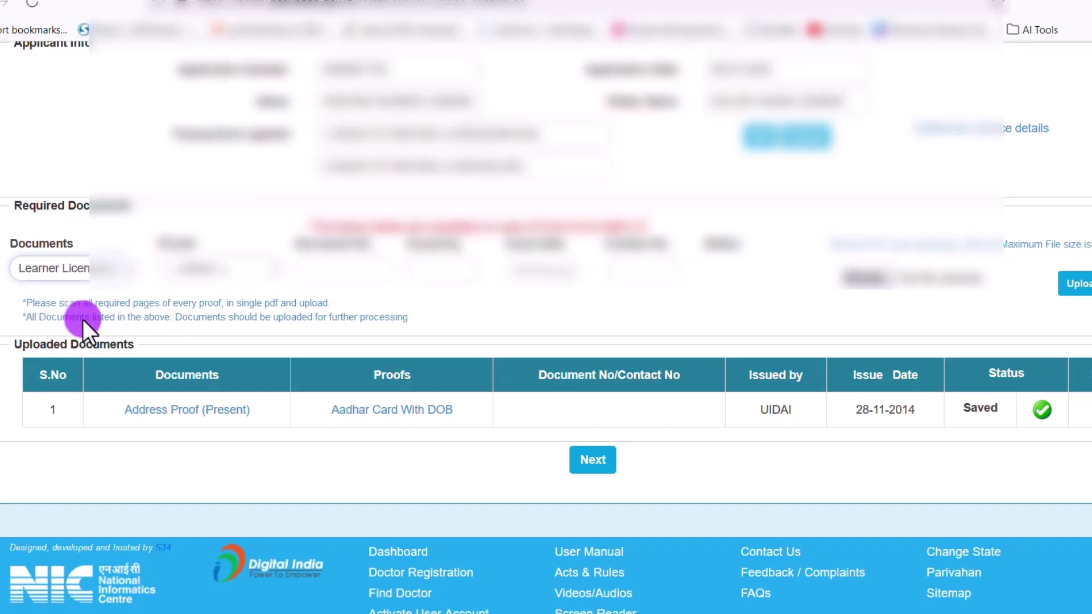
left_click(250, 278)
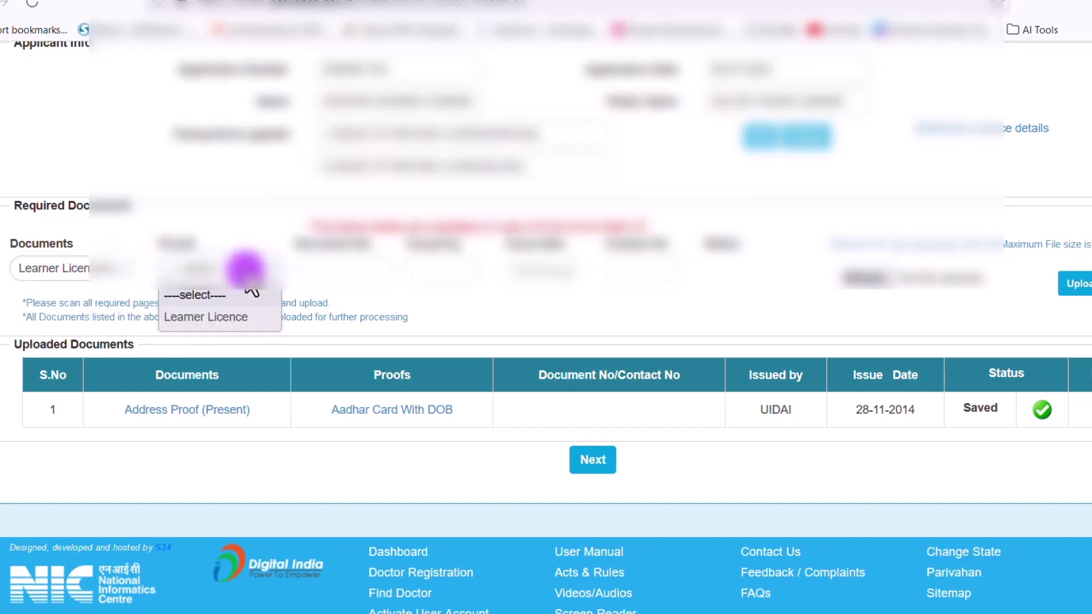
left_click(208, 316)
scroll(353, 432, "down", 2)
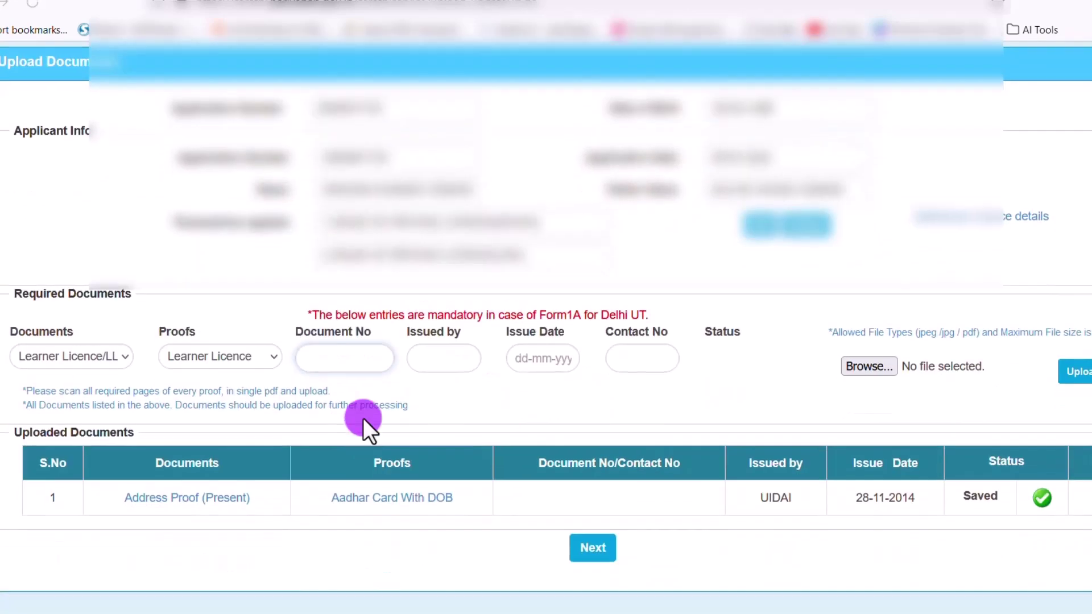
left_click(360, 361)
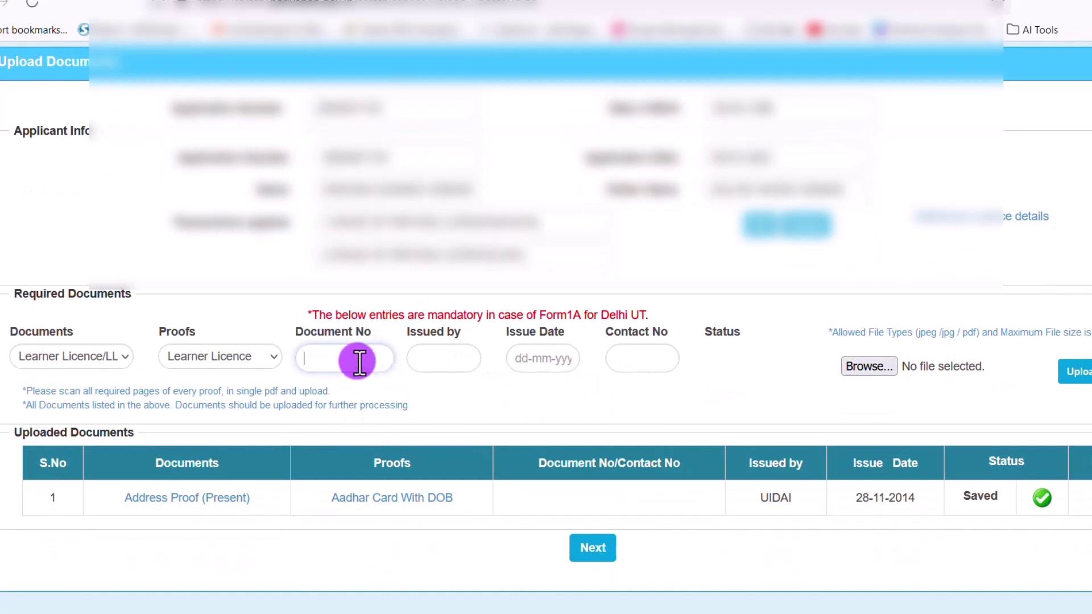
left_click(446, 350)
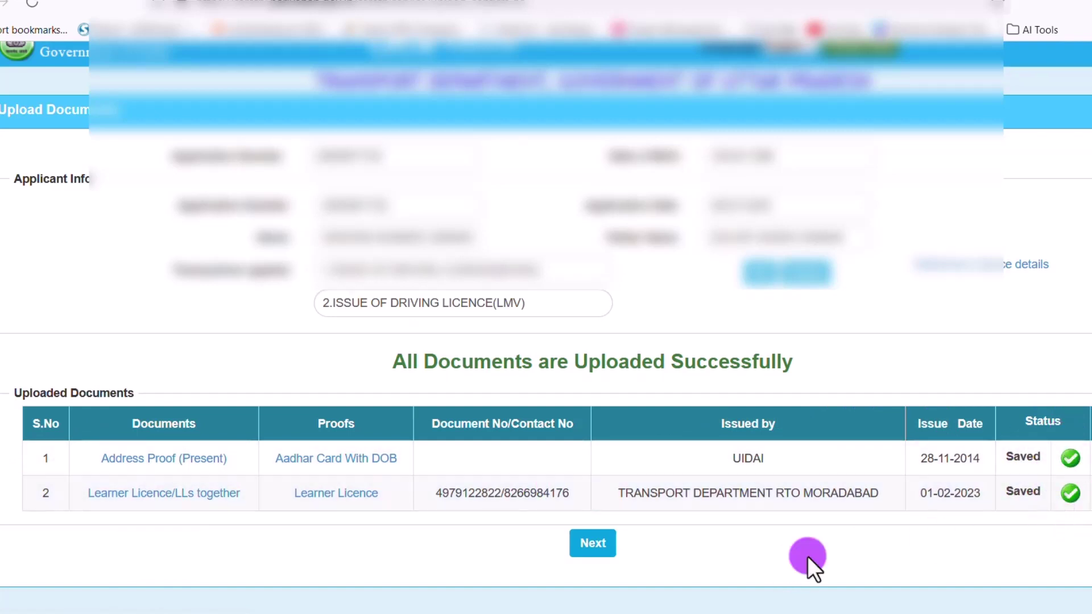
Continue past the uploaded documents, submit the application details and proceed with the third stage, the fee payment
left_click(595, 544)
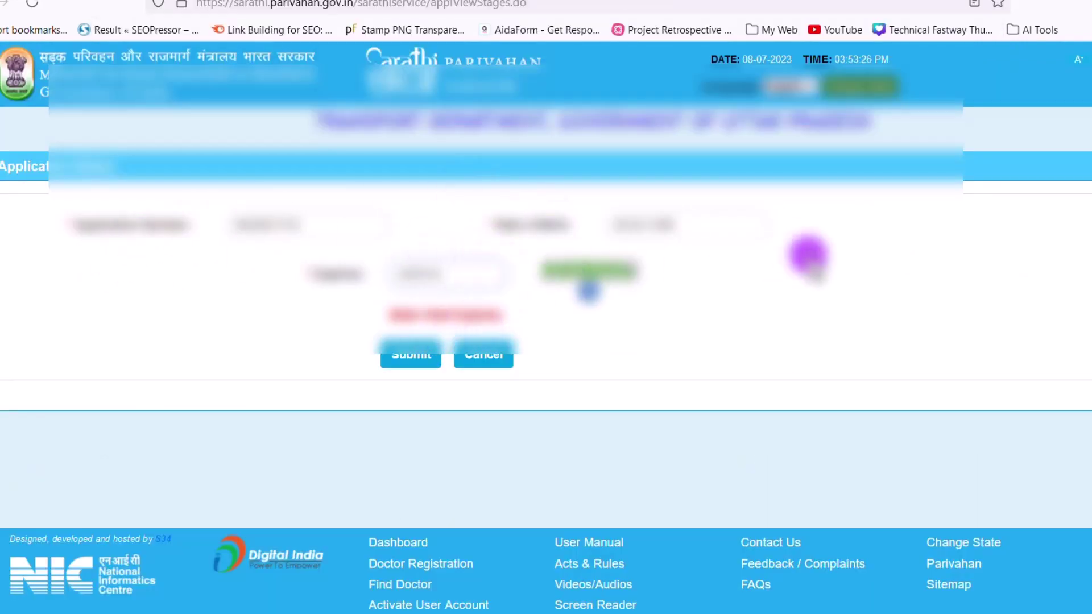
left_click(404, 356)
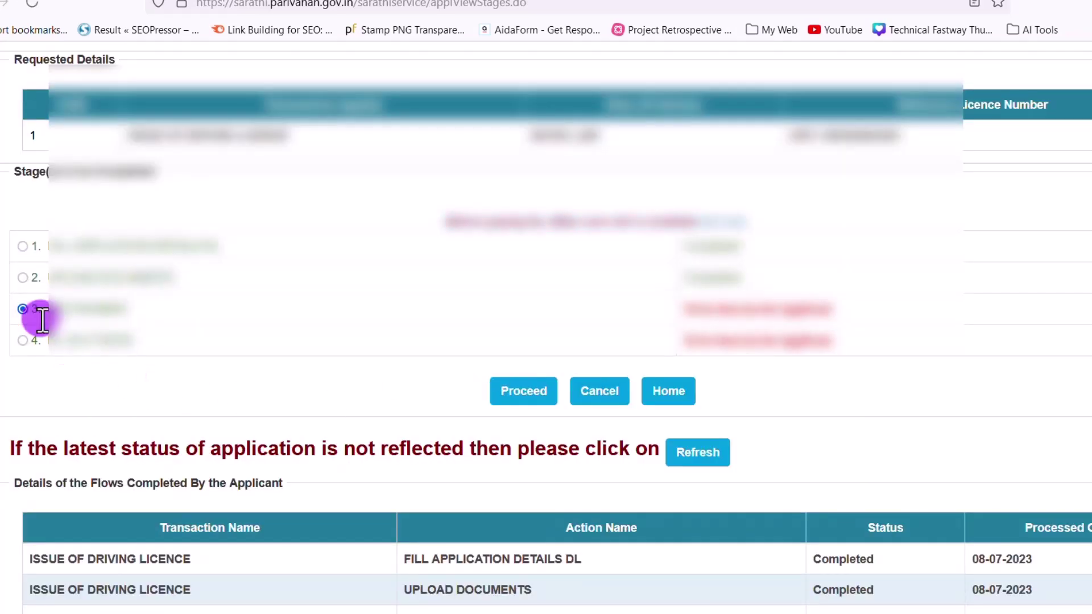
left_click_drag(73, 242, 110, 310)
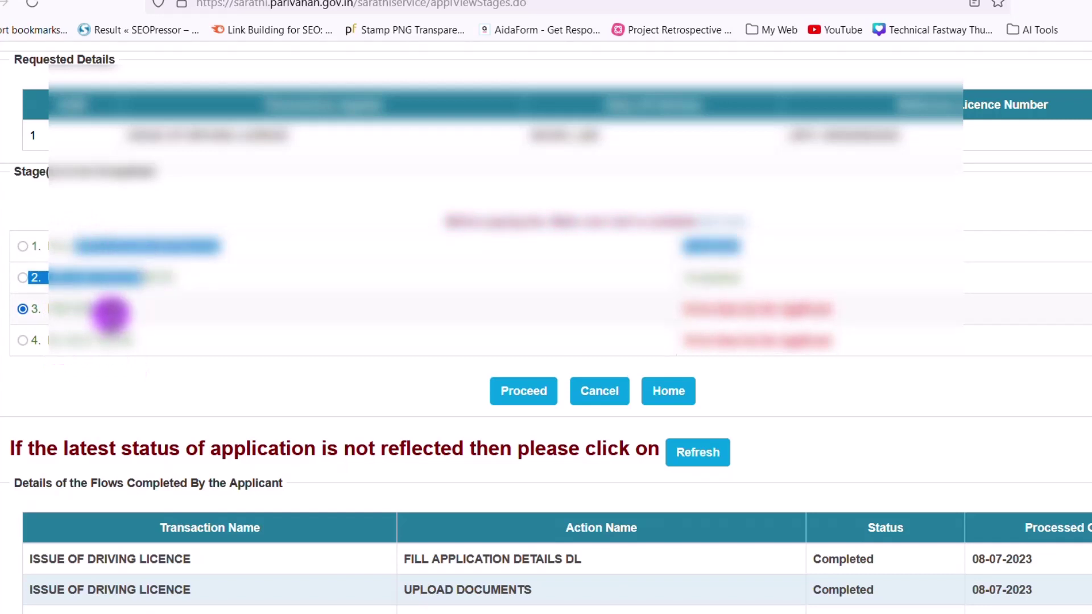
double_click(85, 307)
left_click_drag(122, 353, 73, 353)
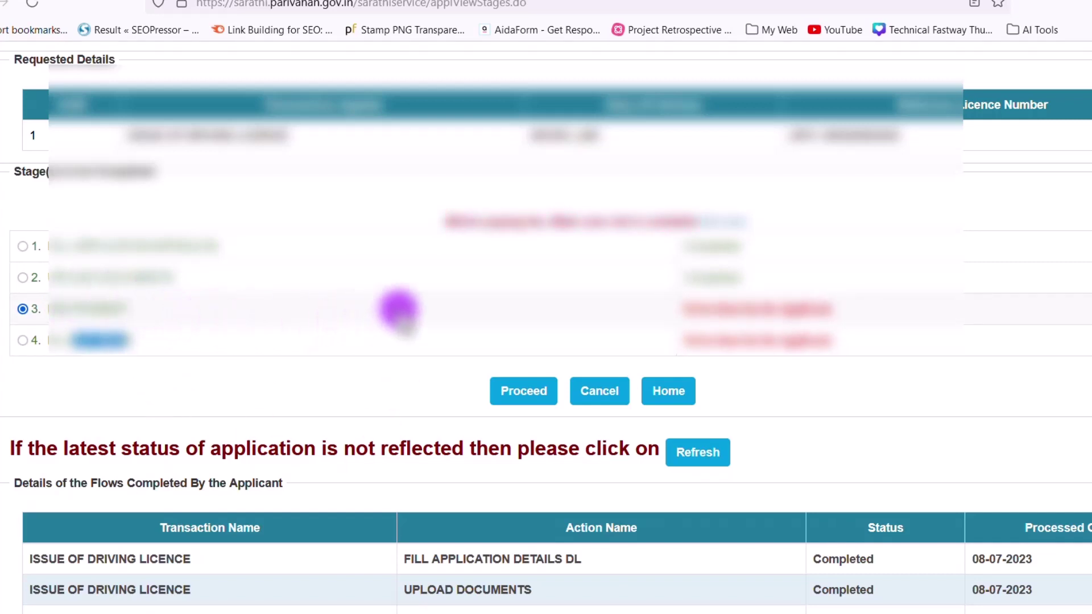
left_click(531, 394)
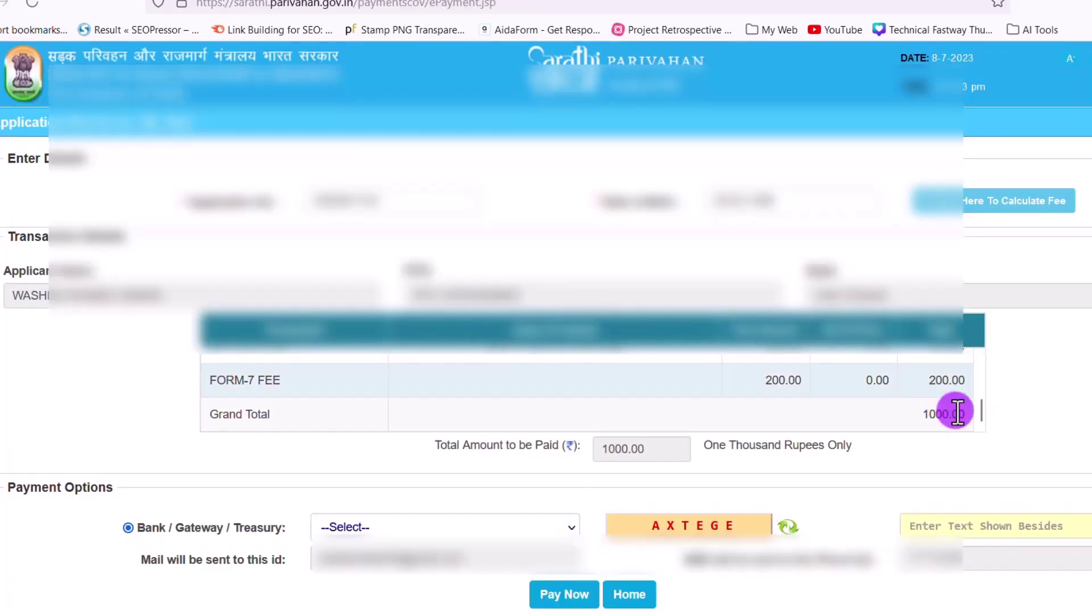
Choose STATE BANK OF INDIA as the payment gateway, fill in the captcha text and submit the fee payment
left_click_drag(959, 412, 551, 418)
scroll(551, 419, "down", 2)
left_click(552, 435)
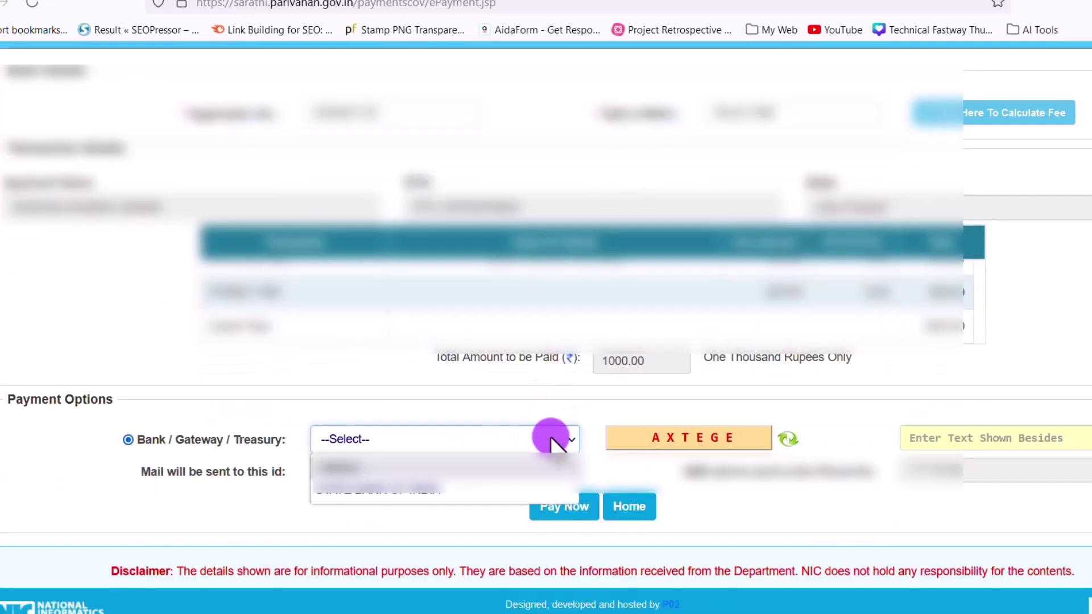
left_click(424, 491)
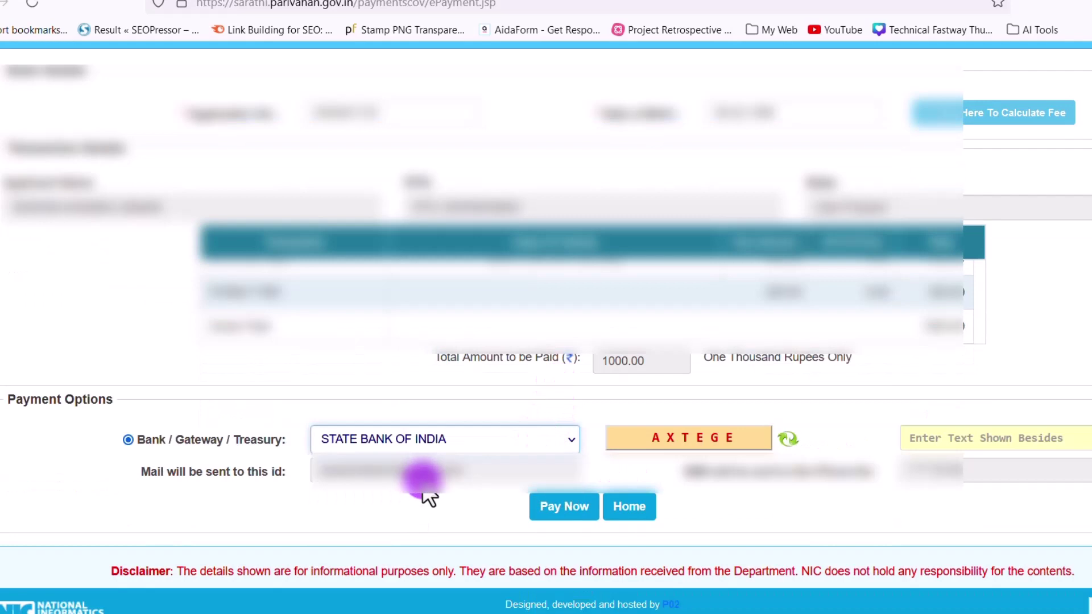
left_click(942, 439)
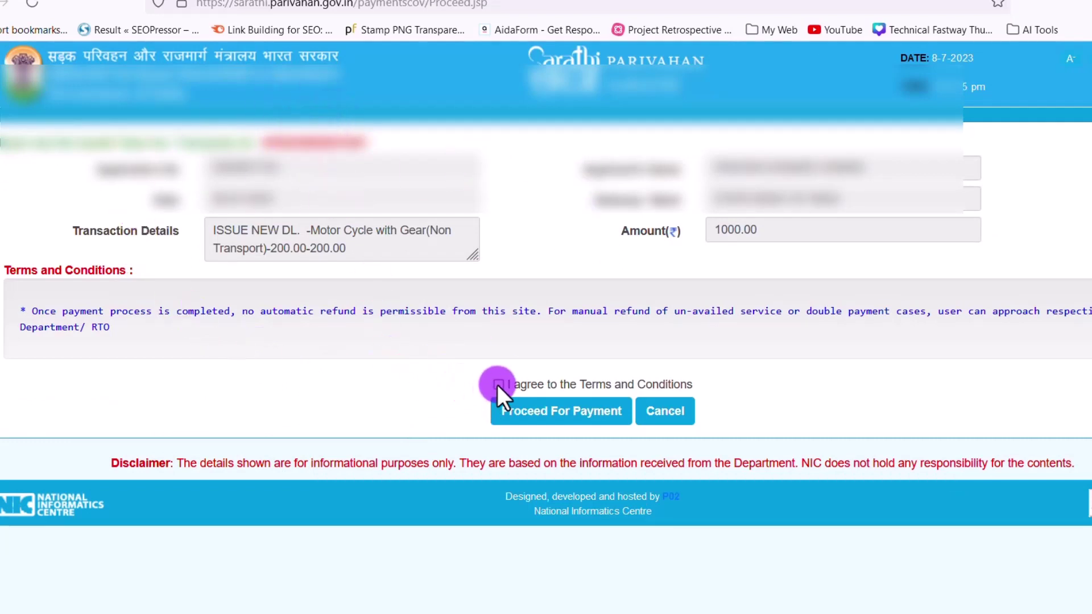
Agree to the payment terms and confirm the licence fee payment through Other Bank Debit Cards
left_click(560, 410)
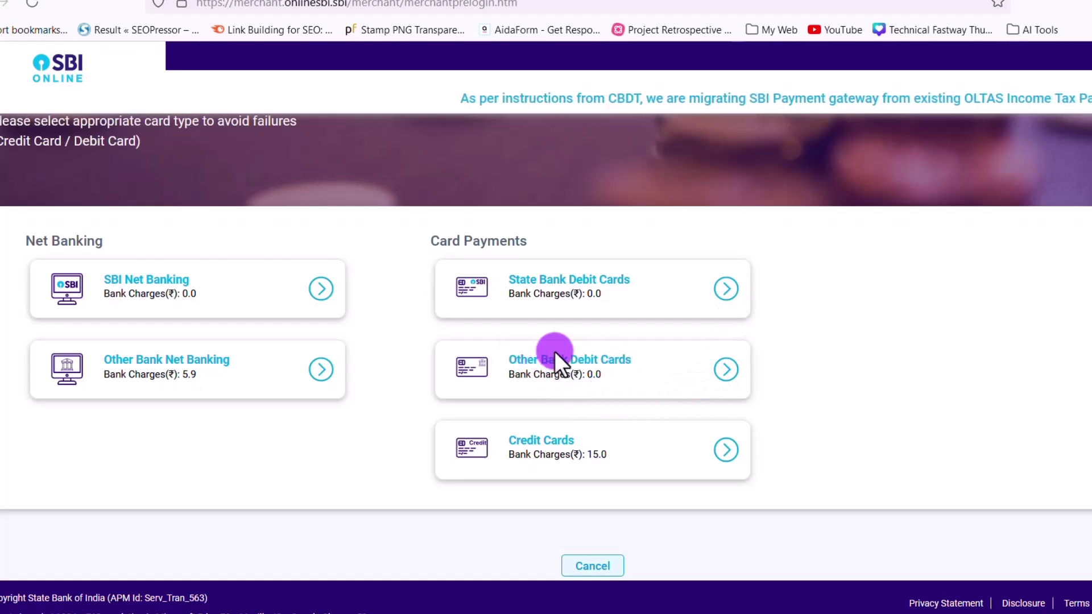
left_click(722, 371)
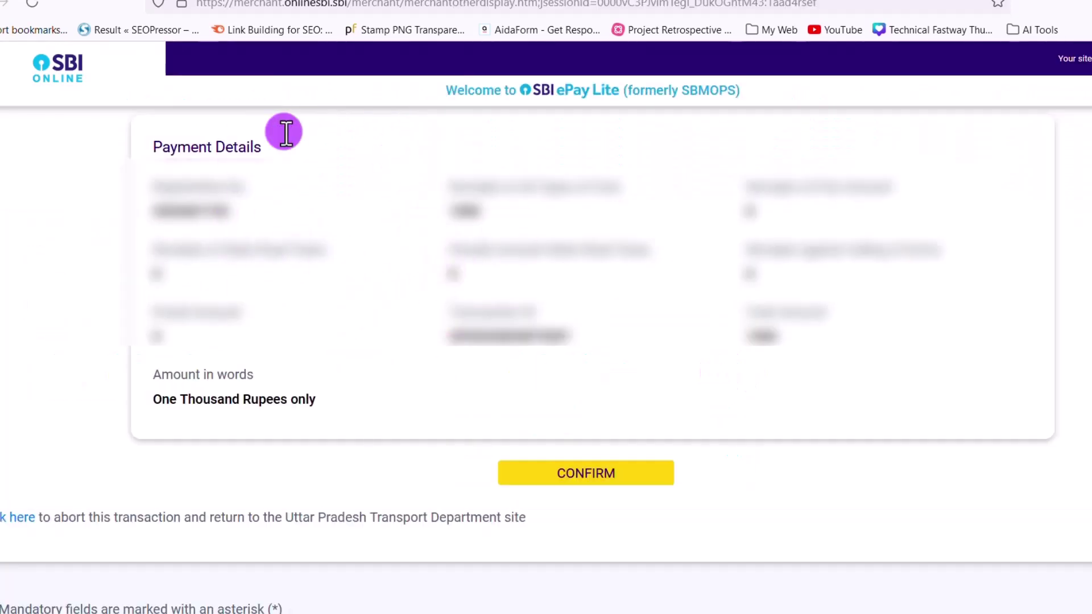
left_click(602, 474)
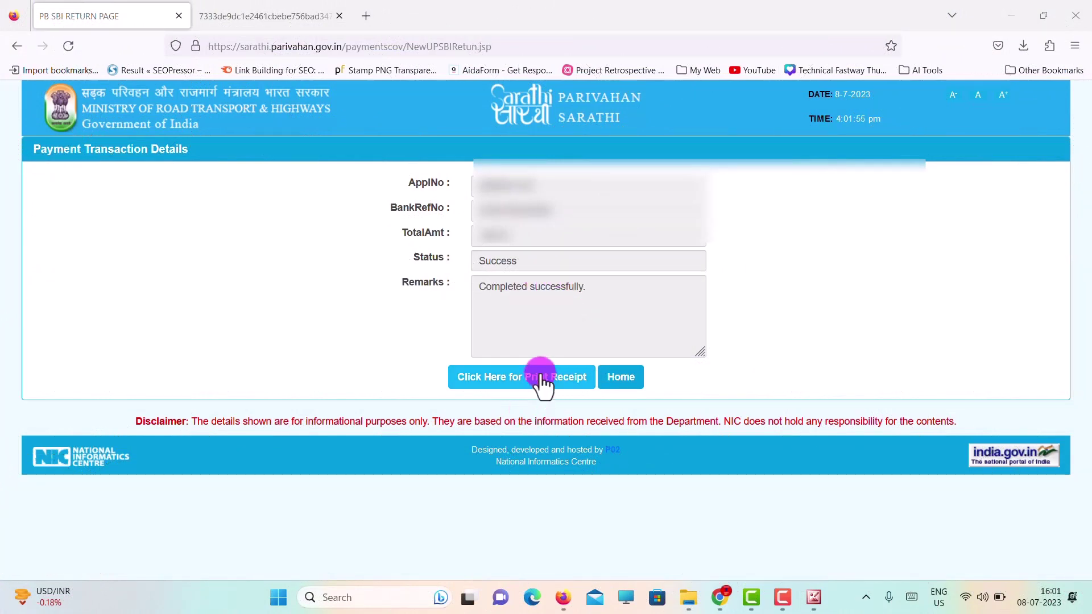
View the printable e-receipt for the driving licence fee and return to the payment transaction details
left_click(538, 381)
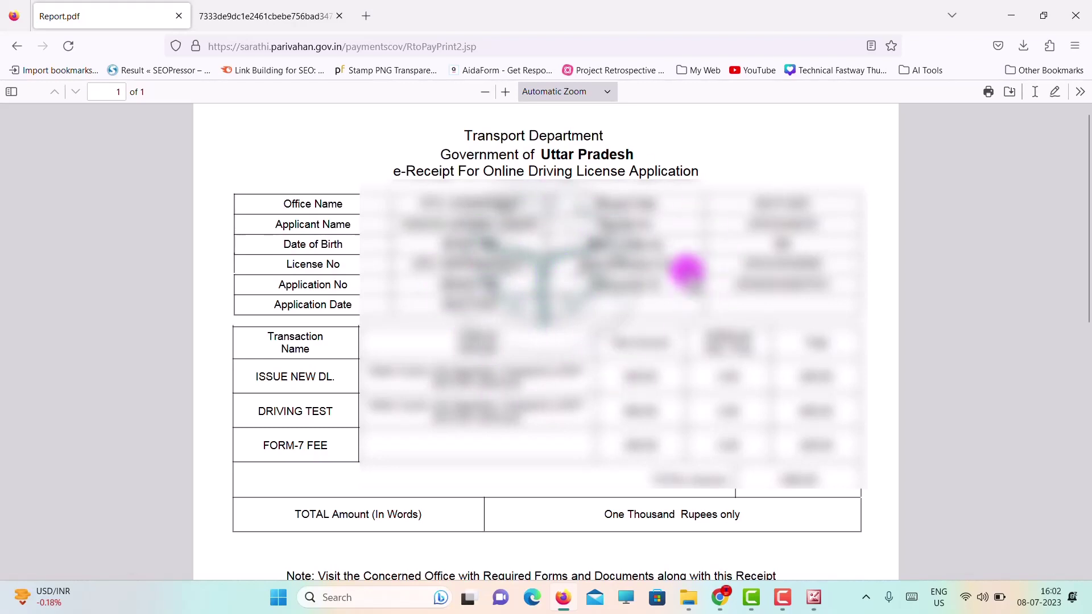
scroll(404, 176, "up", 1)
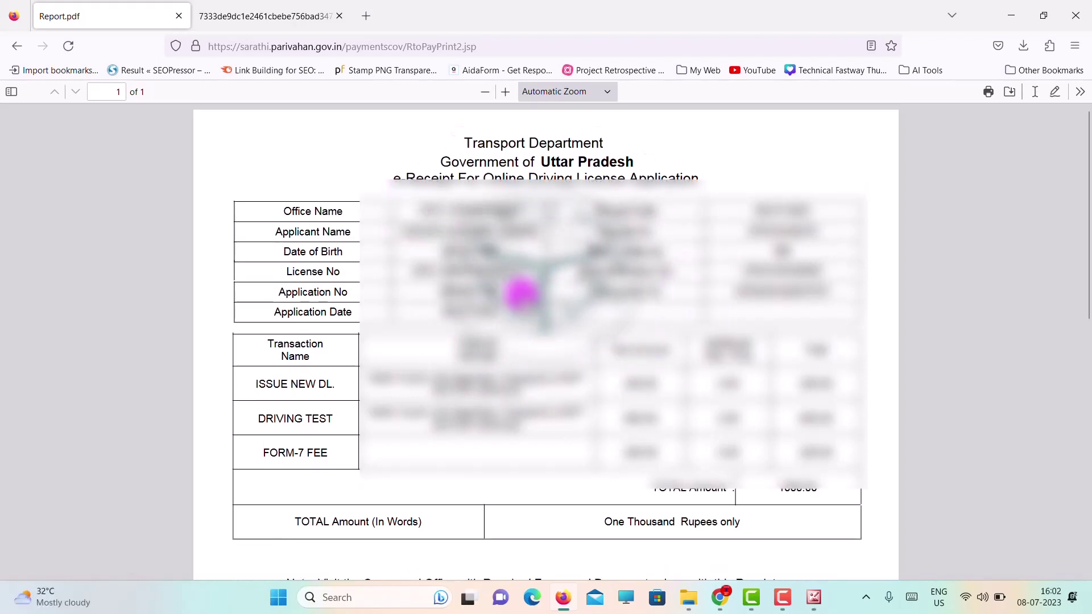
left_click(15, 47)
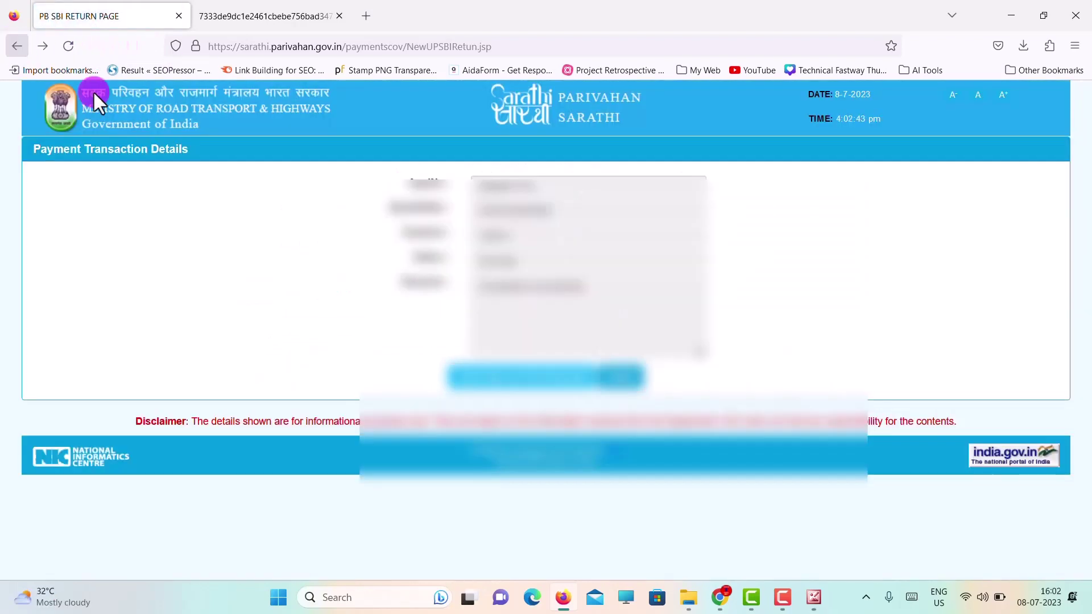
Return to the Sarathi home page and bring up the DL Test Slot Booking form
left_click(629, 380)
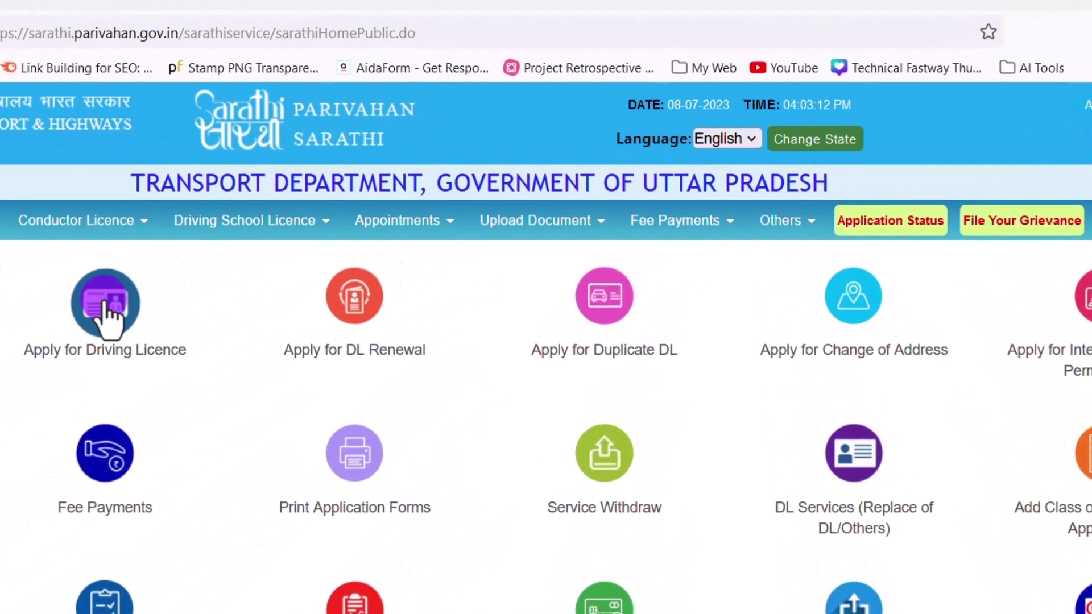
mouse_move(446, 216)
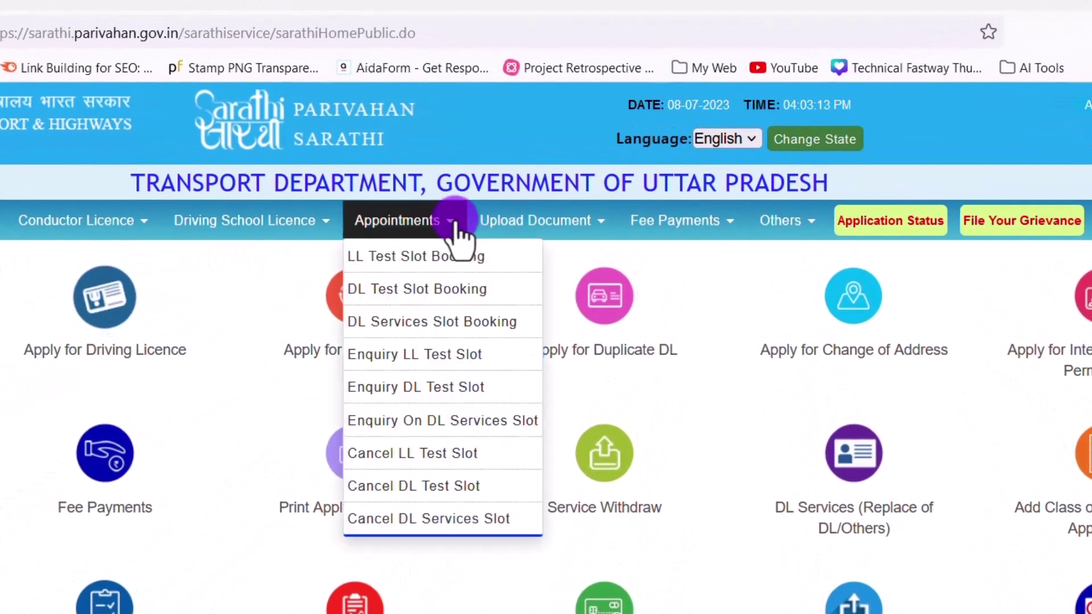
left_click(453, 292)
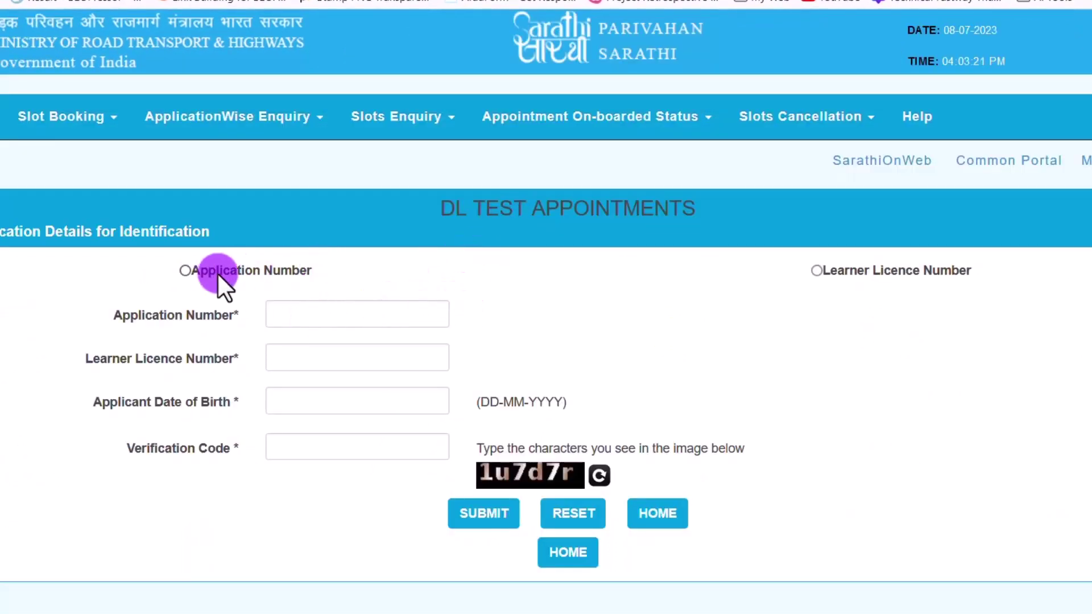
Identify the application by Learner Licence Number, filling in the licence number, applicant's date of birth and verification code
left_click(185, 270)
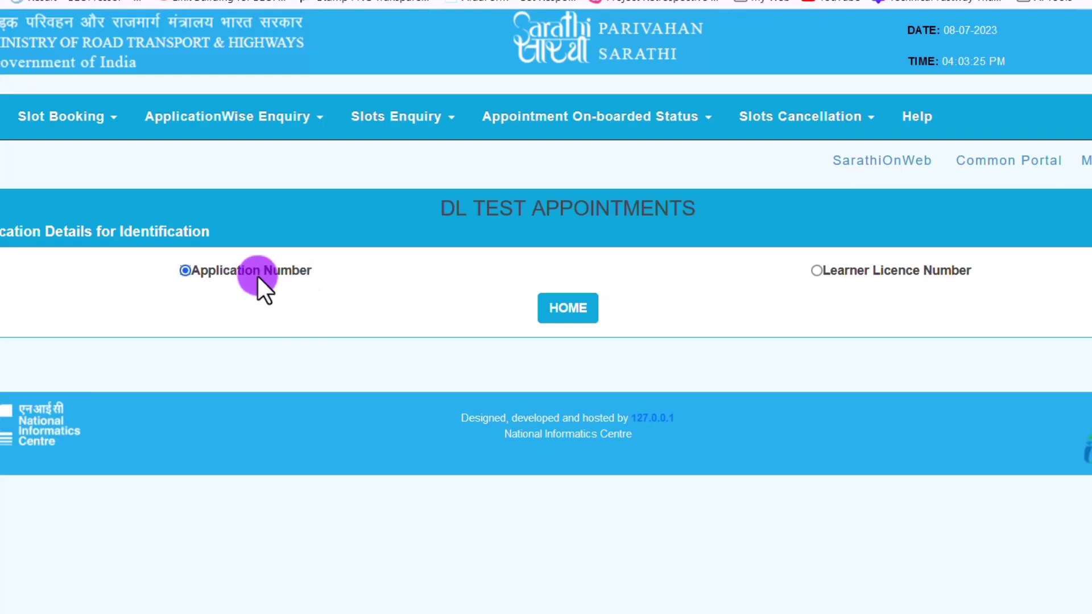
left_click(817, 271)
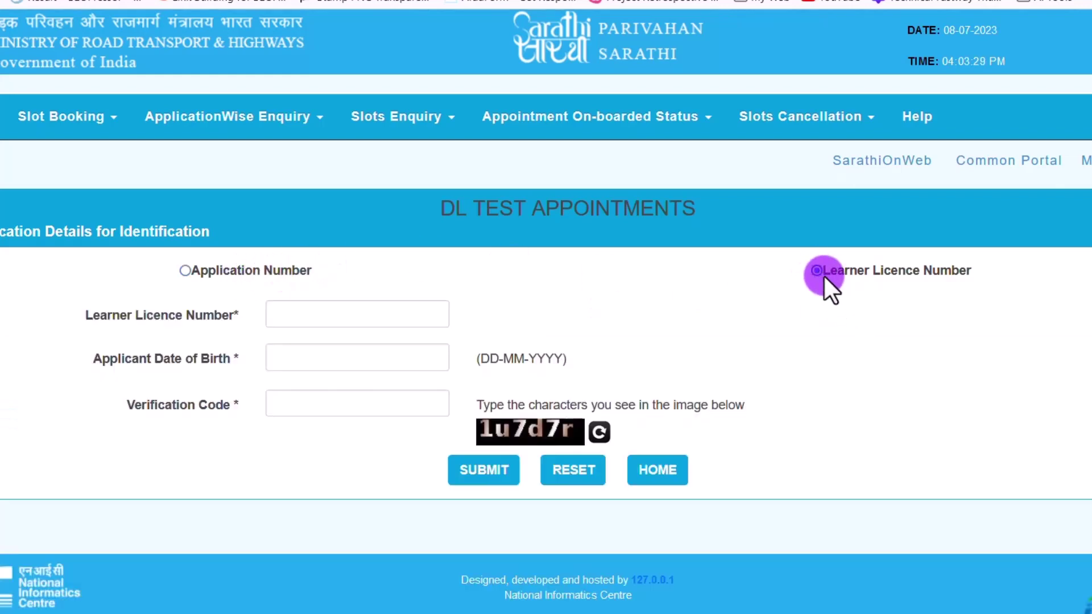
left_click(296, 315)
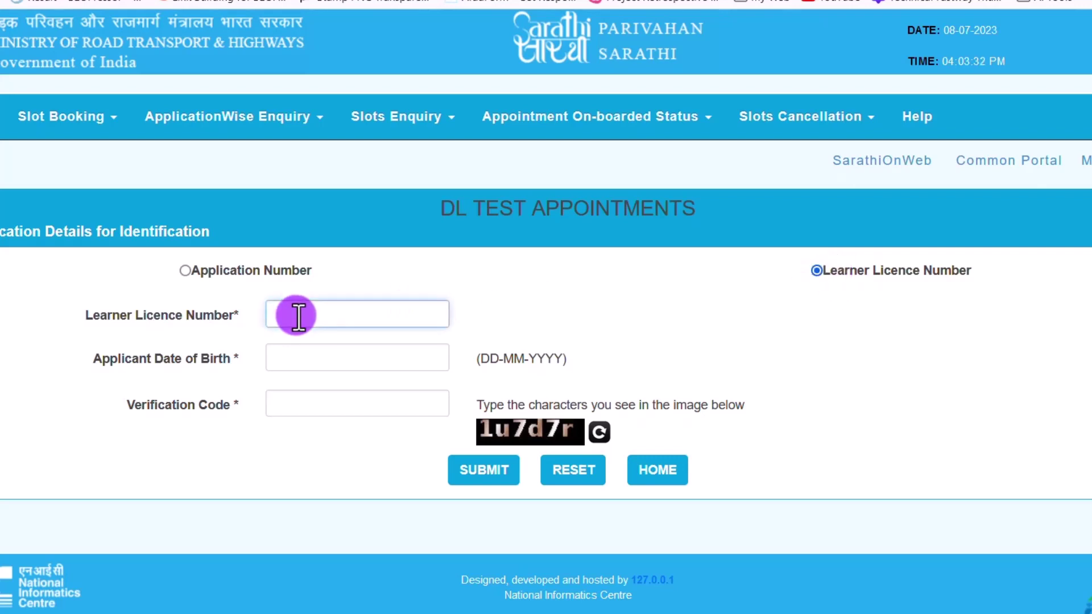
left_click(306, 359)
left_click(263, 405)
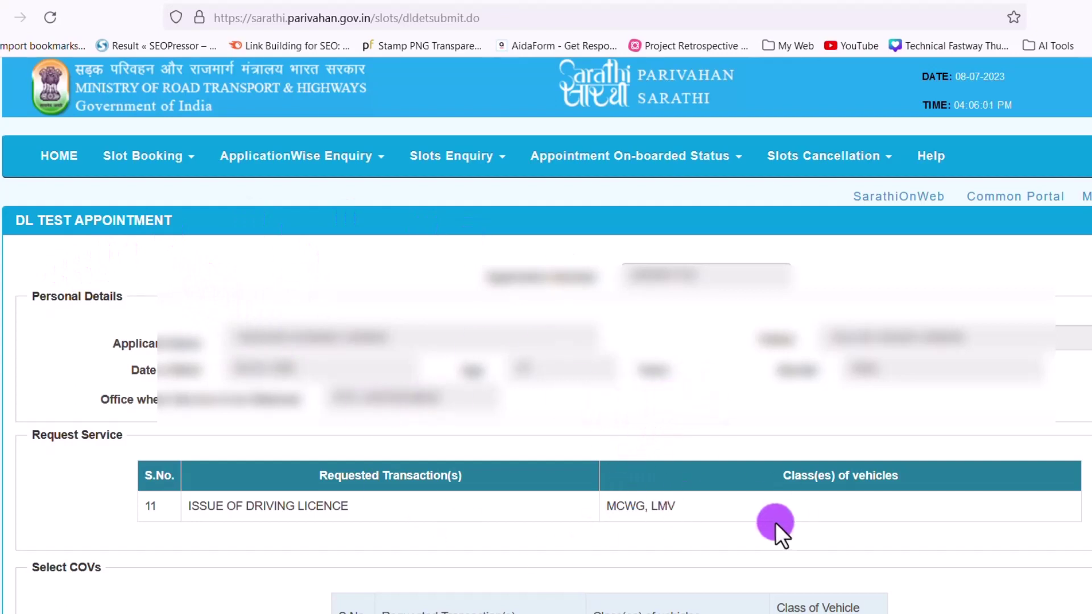
Include both Motor Cycle with Gear (MCWG) and Light Motor Vehicle (LMV) in the driving test and proceed to booking
scroll(319, 395, "down", 5)
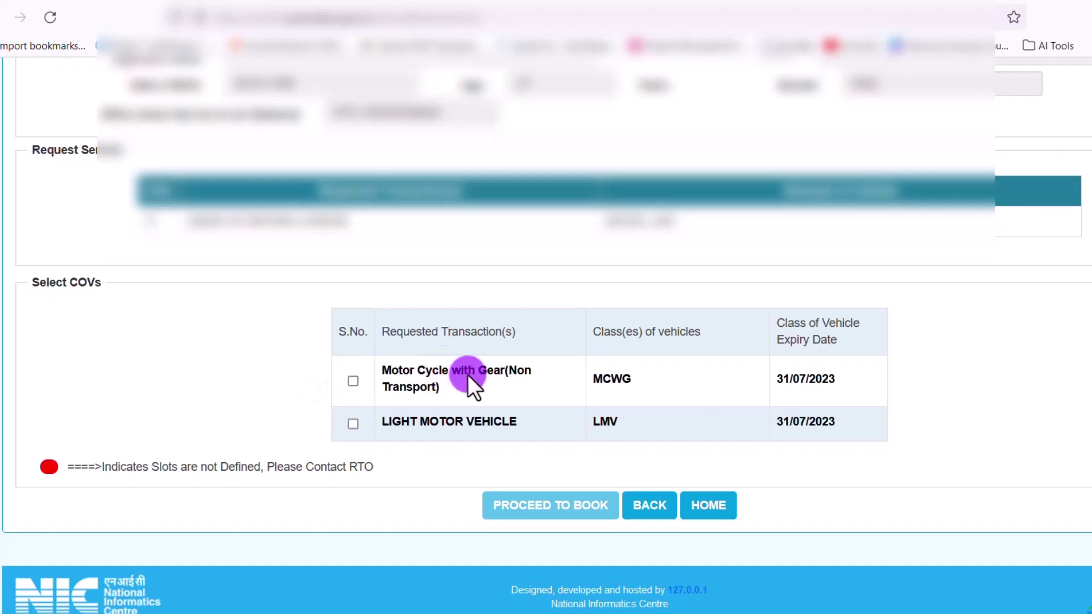
left_click(352, 381)
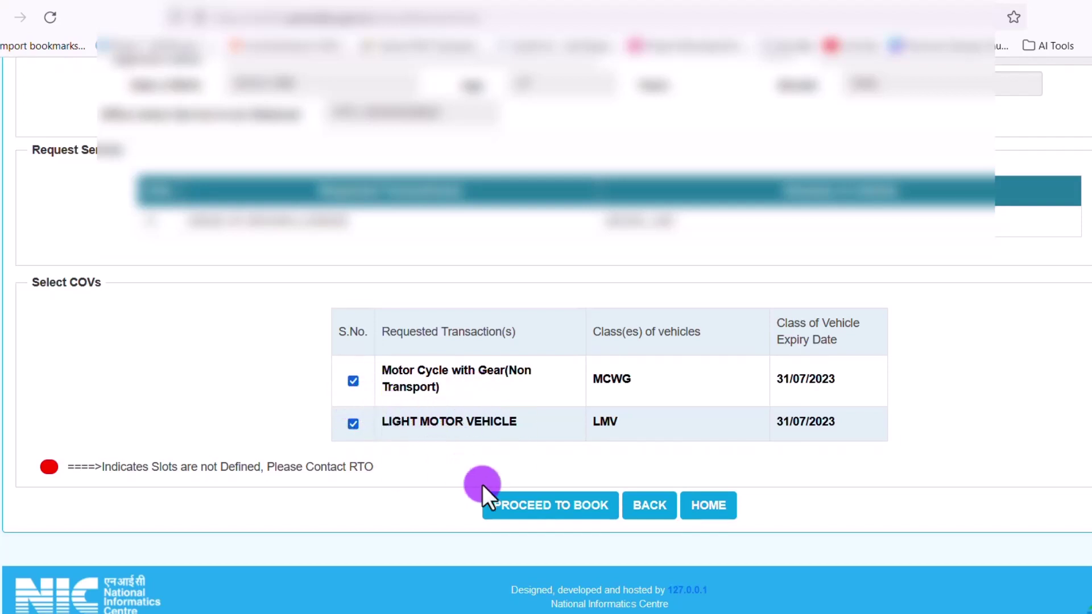
left_click(552, 509)
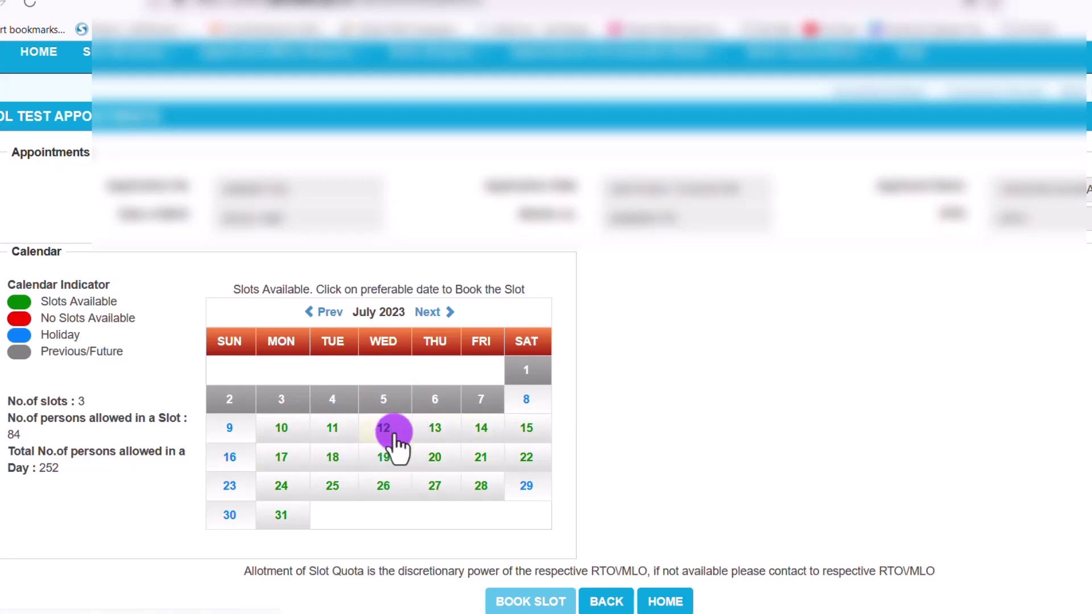
Choose 13-07-2023 as the driving test date with the 12.30-14.30 time slot
left_click(436, 428)
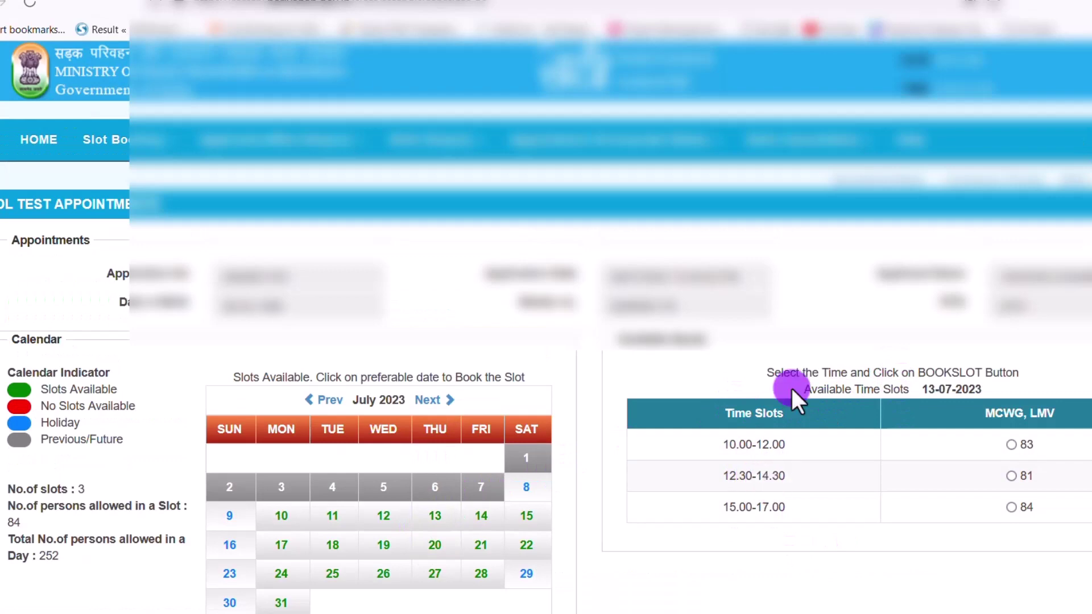
scroll(815, 472, "down", 2)
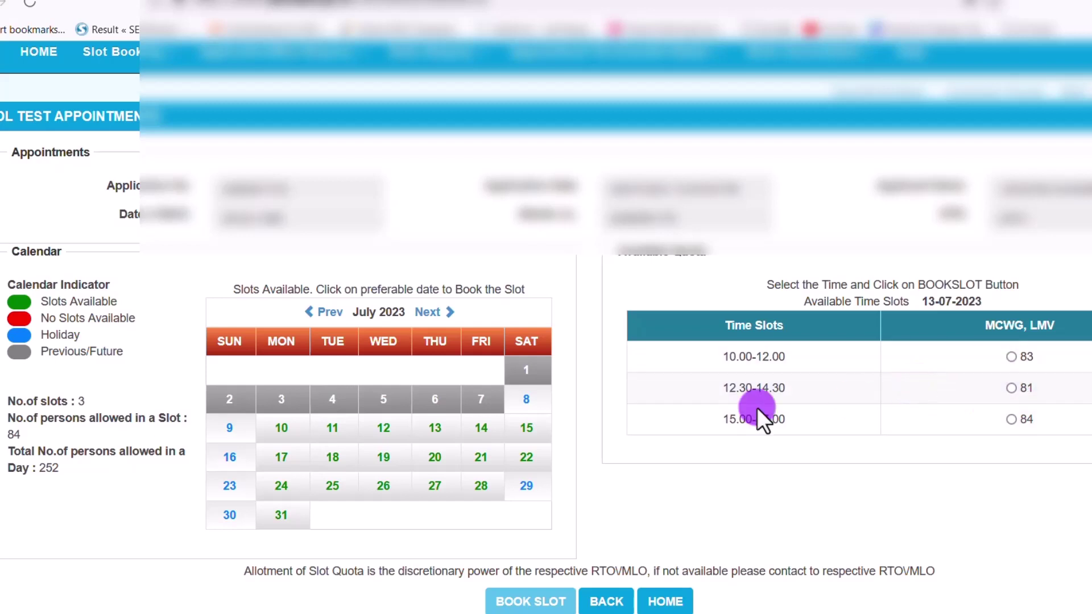
left_click(1011, 388)
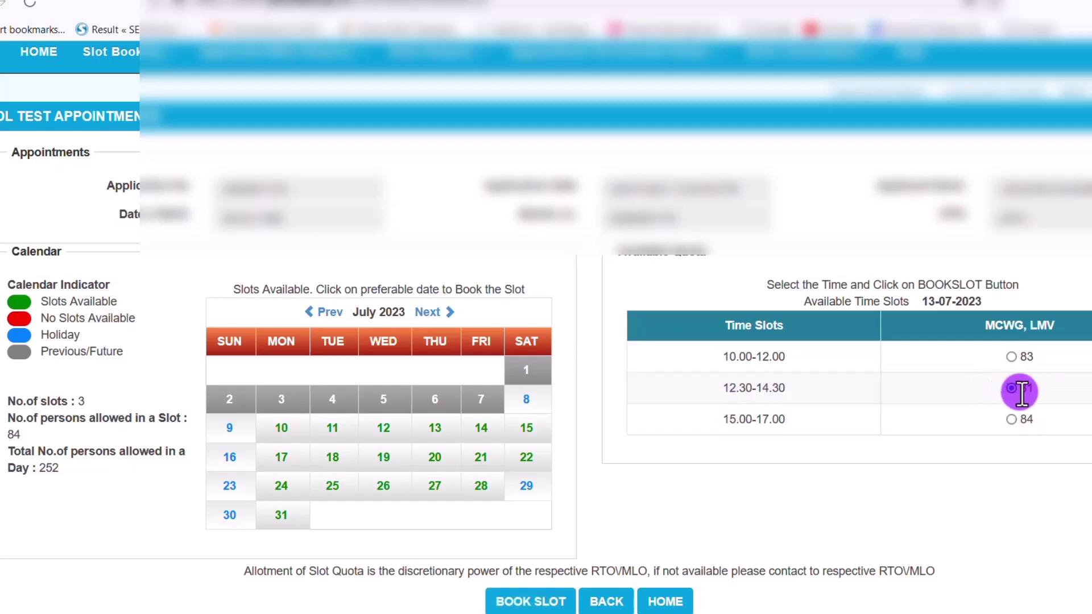
Book the chosen test slot, enter the security code sent to the mobile and confirm the appointment
left_click(531, 602)
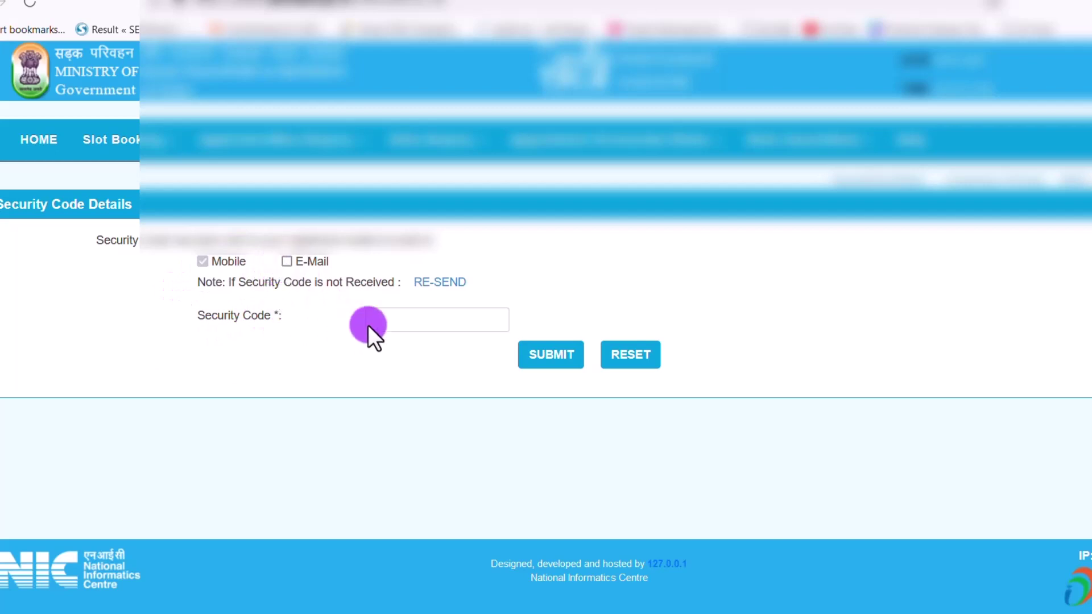
left_click(401, 318)
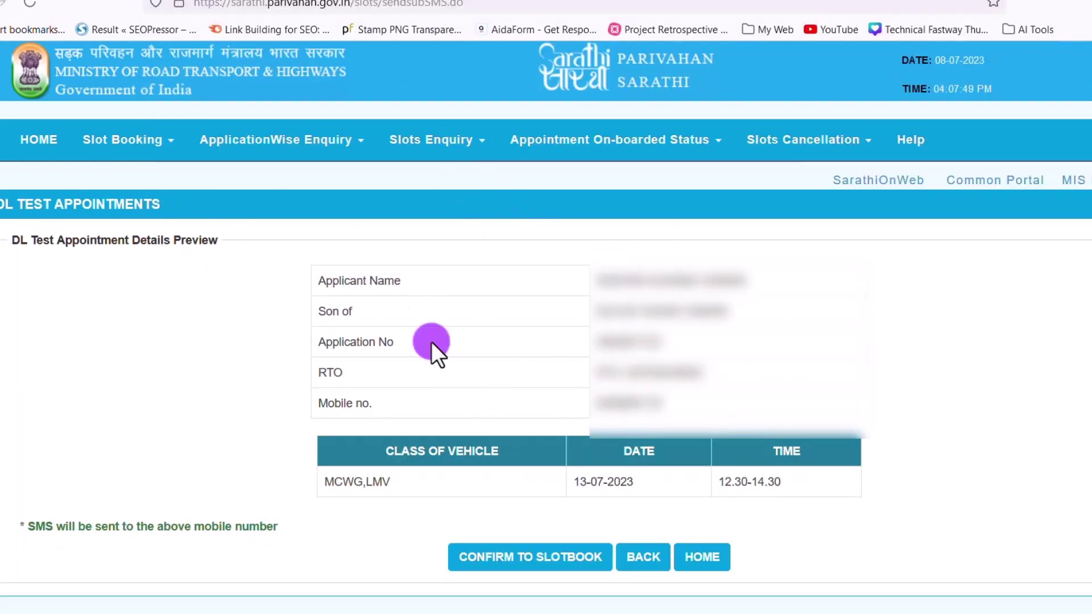
left_click(527, 560)
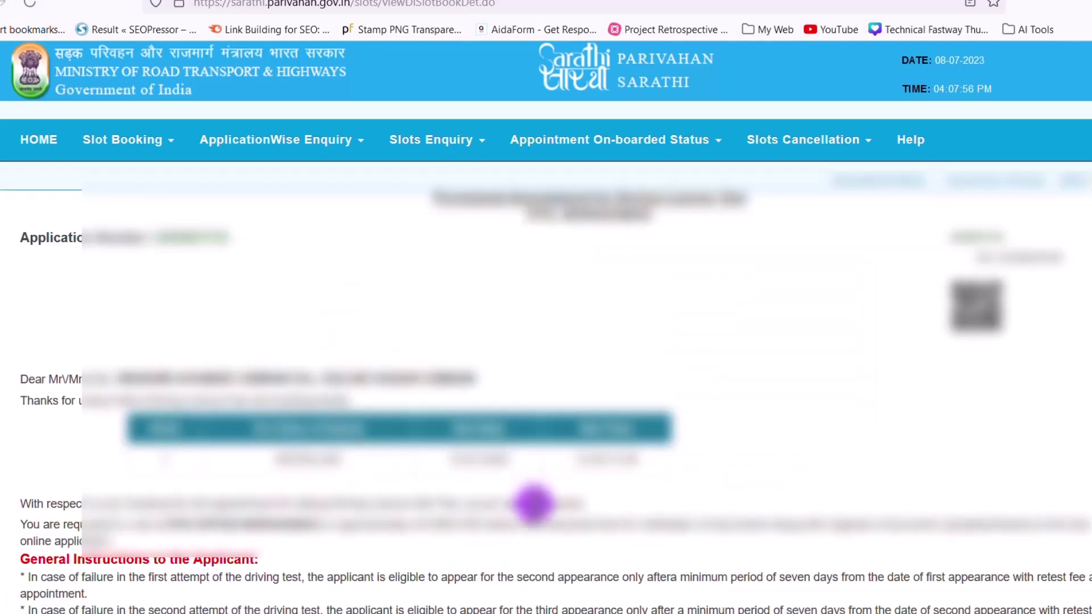
Review the general instructions on the driving test appointment letter and print it
scroll(447, 218, "down", 2)
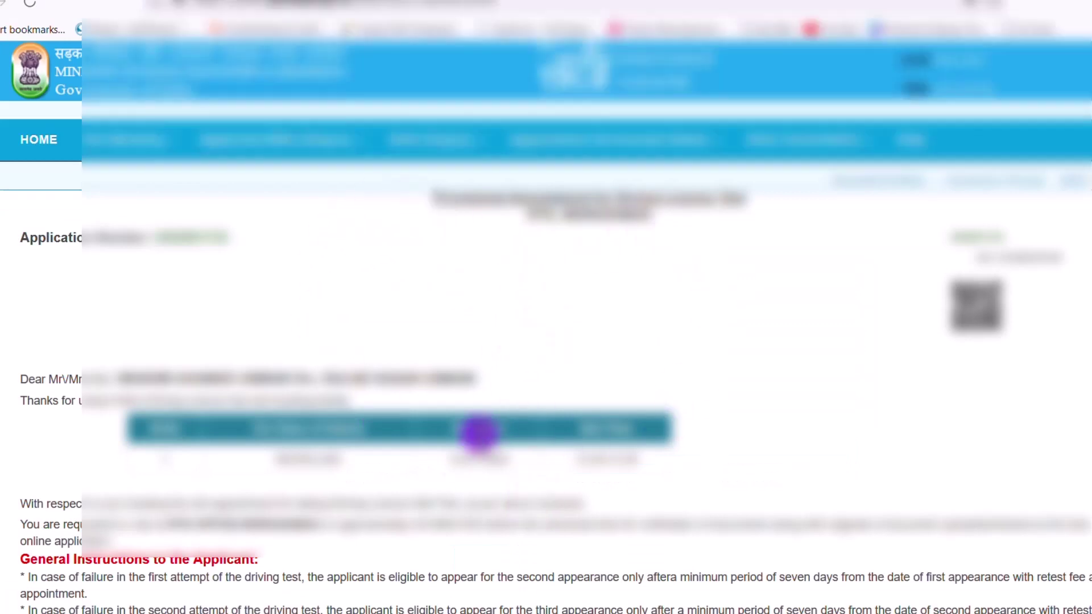
scroll(462, 477, "down", 2)
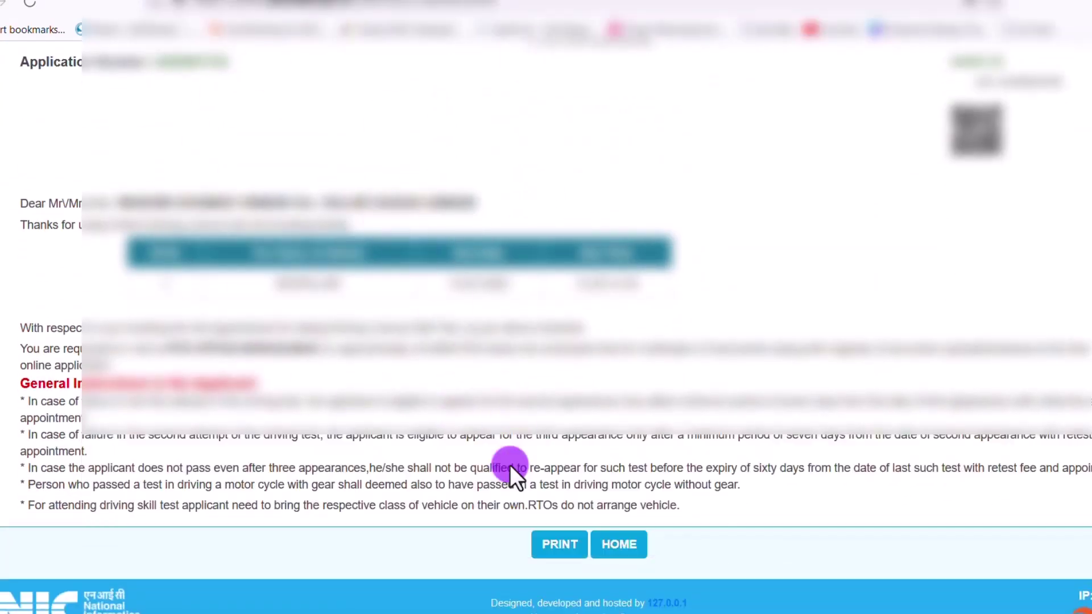
left_click(561, 547)
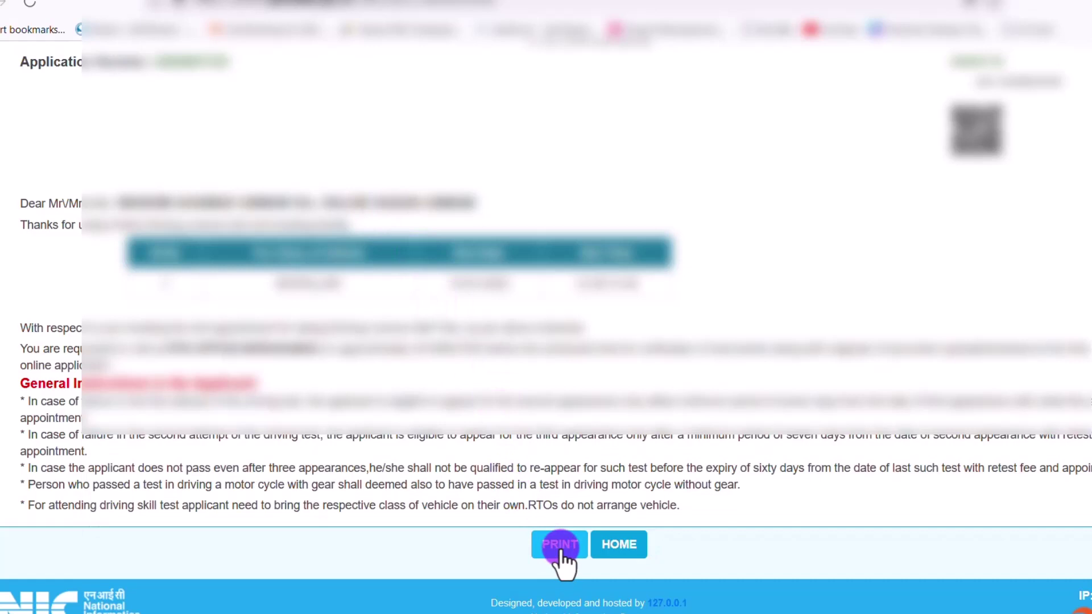